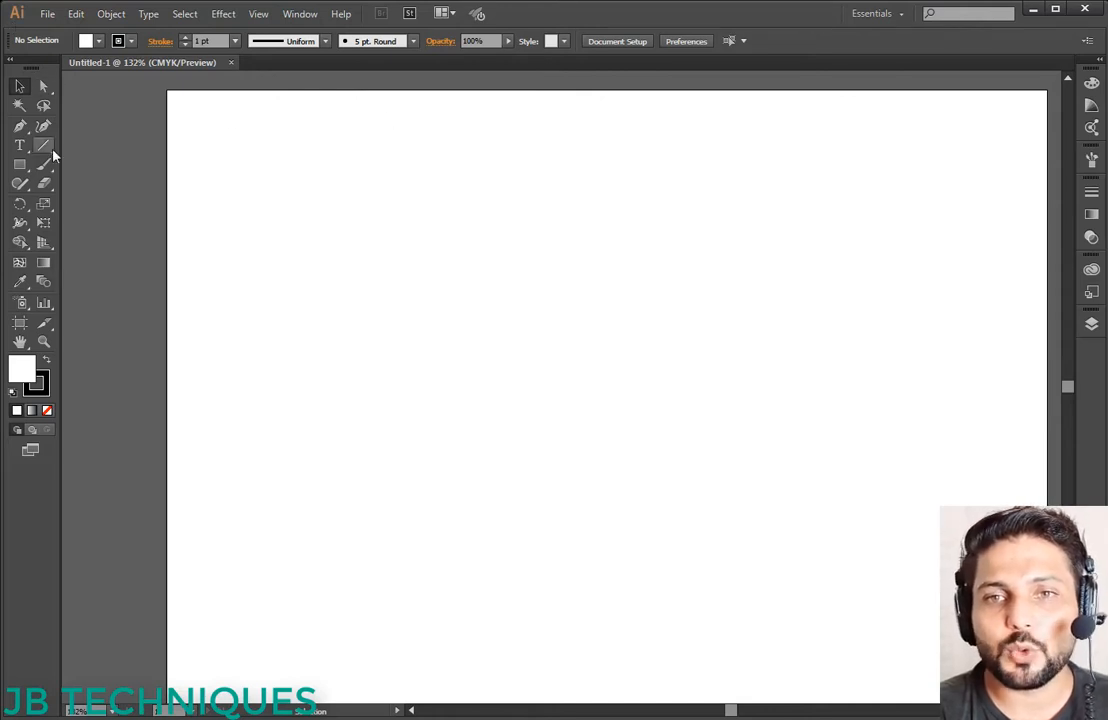
{"action": "left_click", "coordinate": [44, 224]}
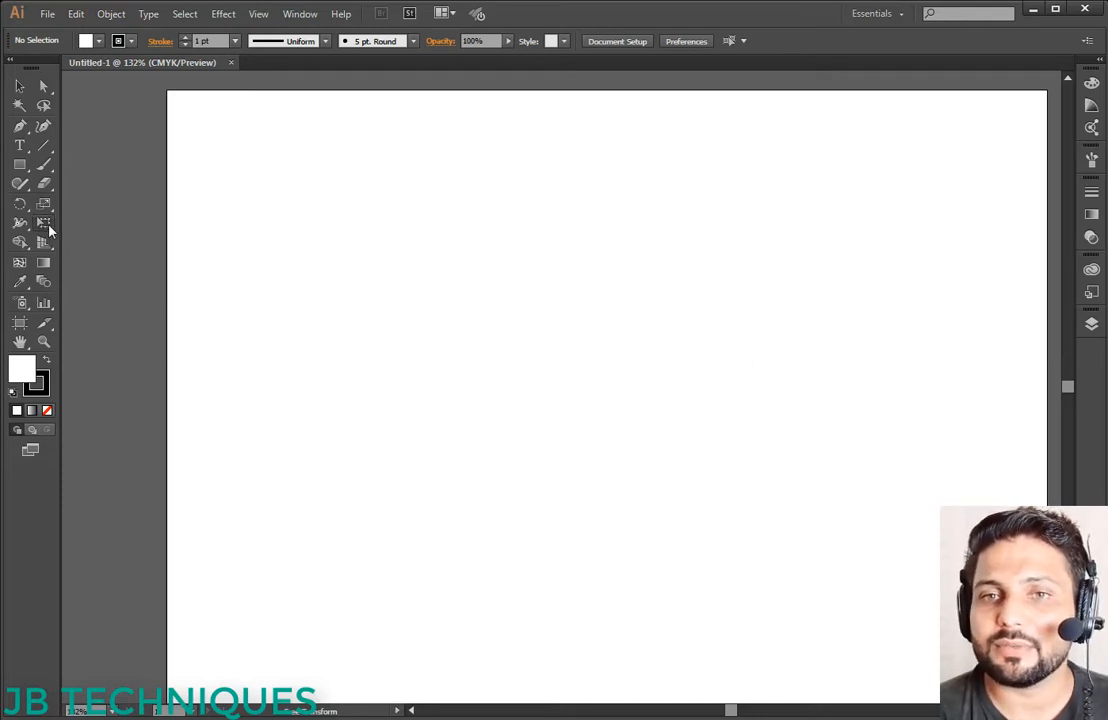
{"action": "left_click", "coordinate": [19, 86]}
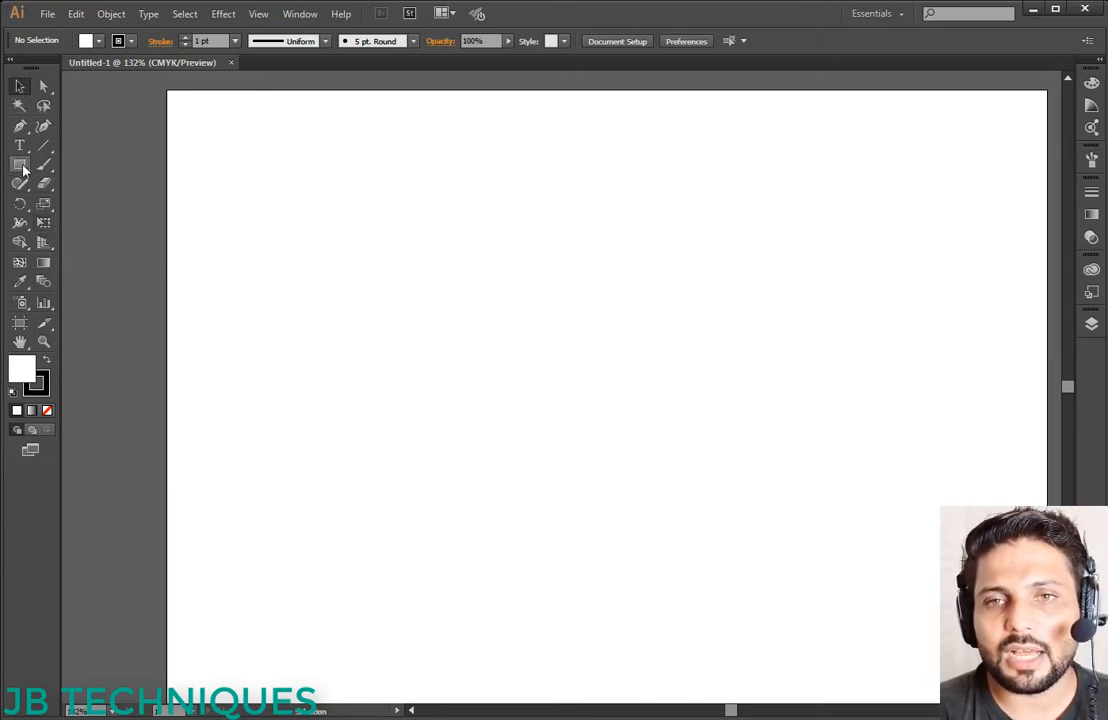
Step: Draw a five-pointed star, a rectangle about 295 × 161 pt to its right, and another about 314 × 150 pt below the star
{"action": "left_click_drag", "start_coordinate": [22, 167], "coordinate": [131, 240]}
{"action": "left_click_drag", "start_coordinate": [383, 268], "coordinate": [405, 352]}
{"action": "left_click_drag", "start_coordinate": [14, 168], "coordinate": [69, 168]}
{"action": "left_click_drag", "start_coordinate": [636, 269], "coordinate": [946, 437]}
{"action": "right_click", "coordinate": [309, 486]}
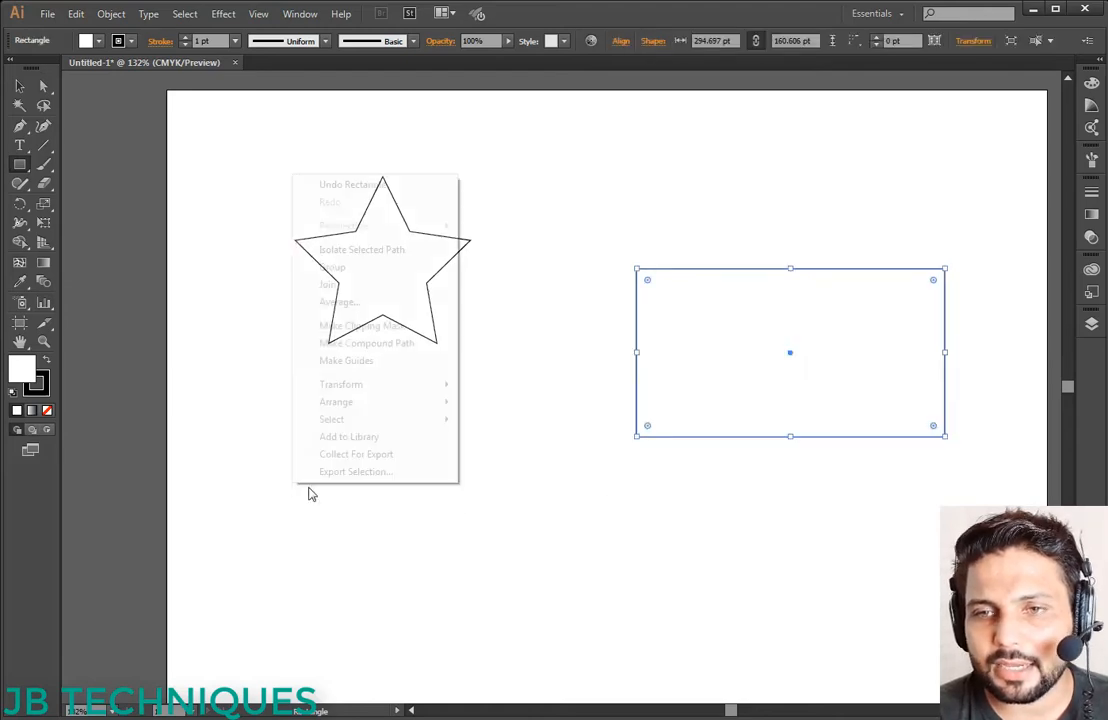
{"action": "left_click_drag", "start_coordinate": [308, 498], "coordinate": [638, 655]}
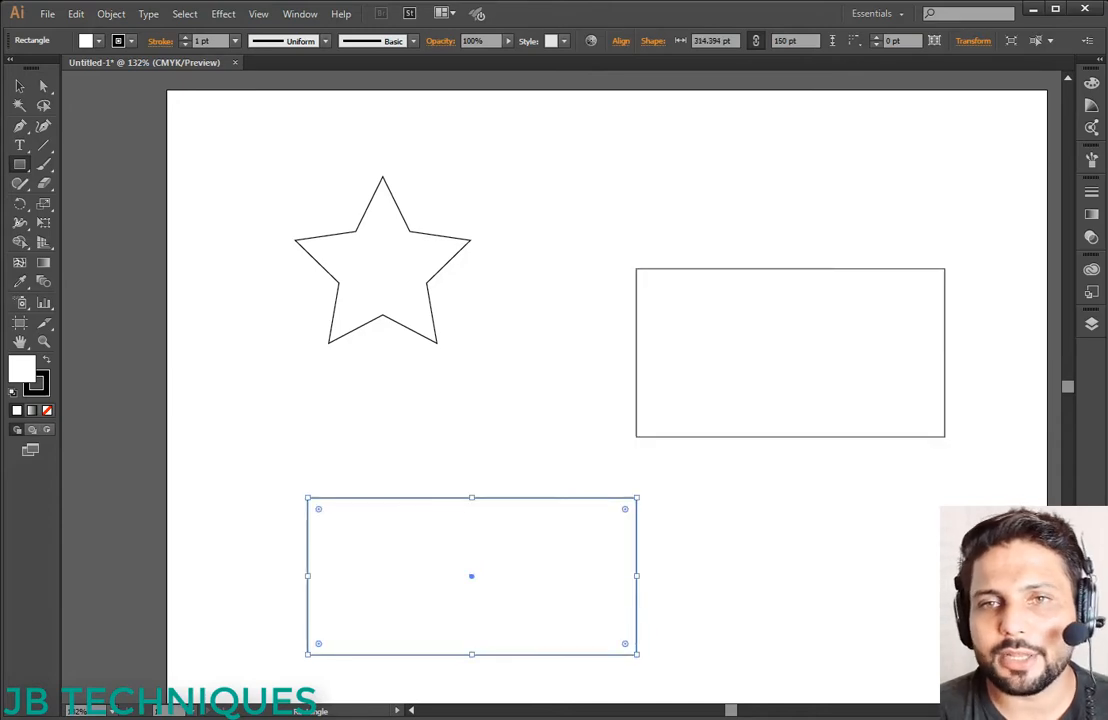
{"action": "key", "text": "v"}
{"action": "left_click_drag", "start_coordinate": [295, 171], "coordinate": [838, 668]}
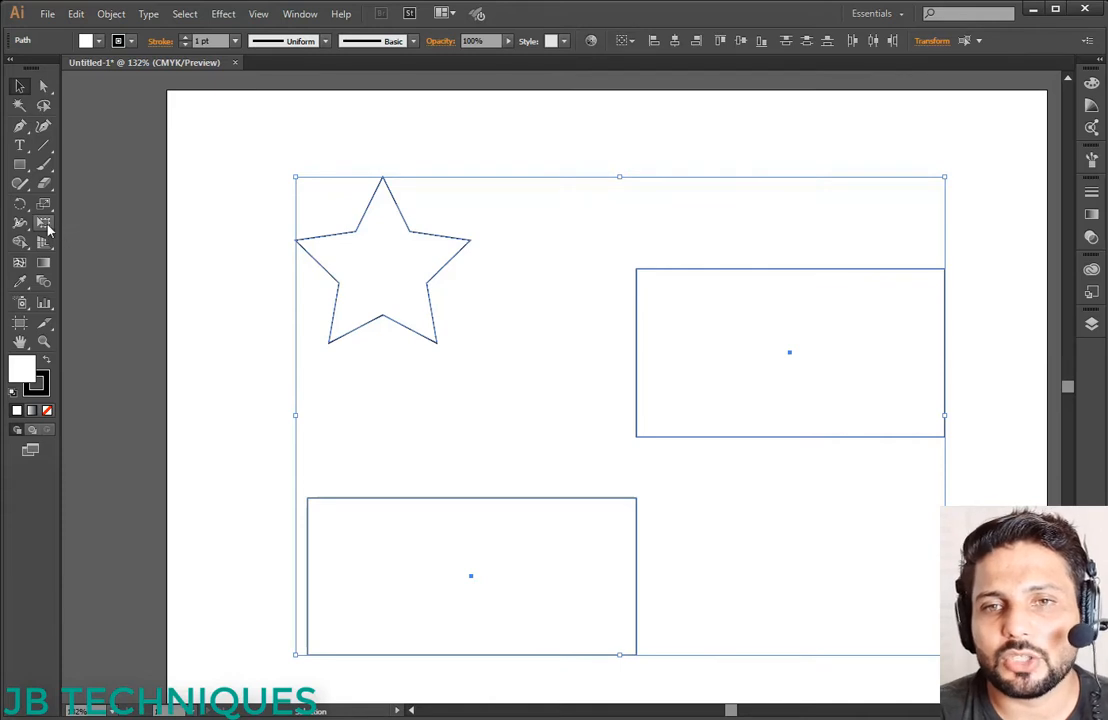
{"action": "left_click", "coordinate": [352, 158]}
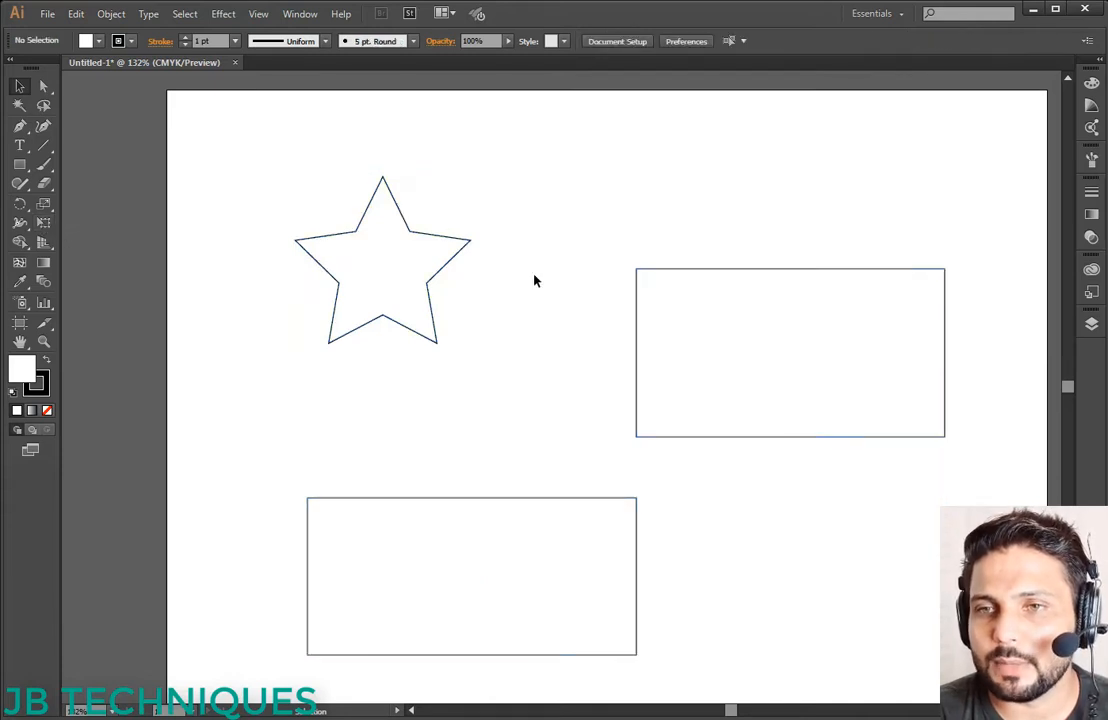
Step: Enlarge the star proportionally toward its upper left using Free Transform with the Constrain option turned on
{"action": "left_click", "coordinate": [429, 239]}
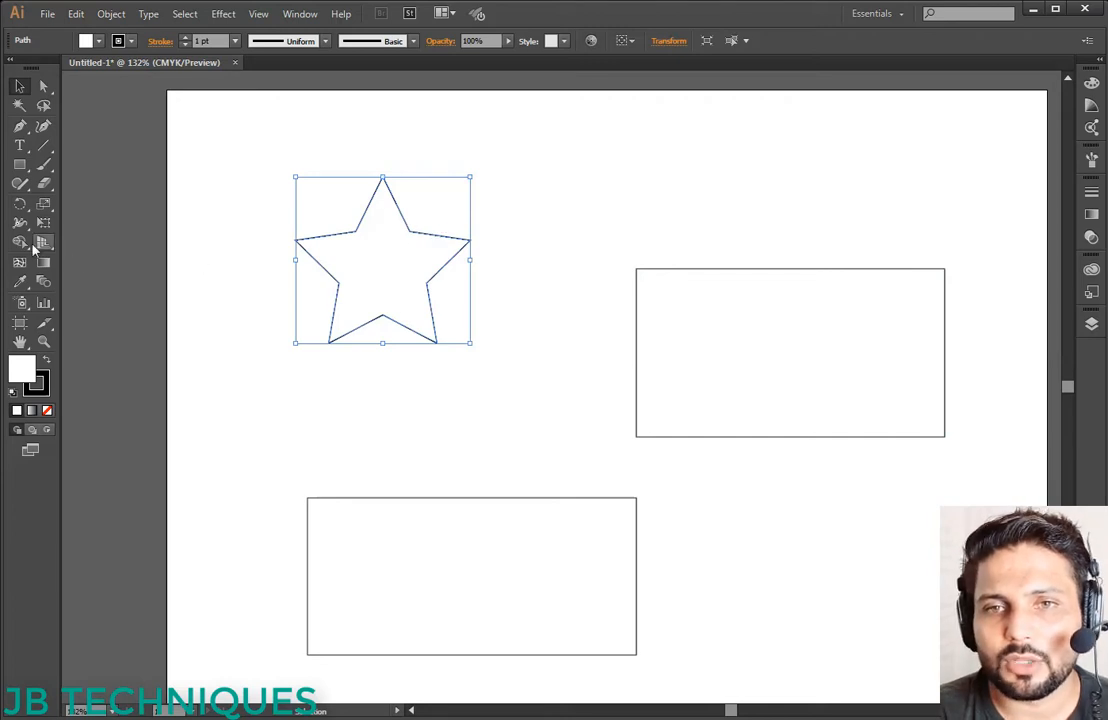
{"action": "left_click", "coordinate": [42, 224]}
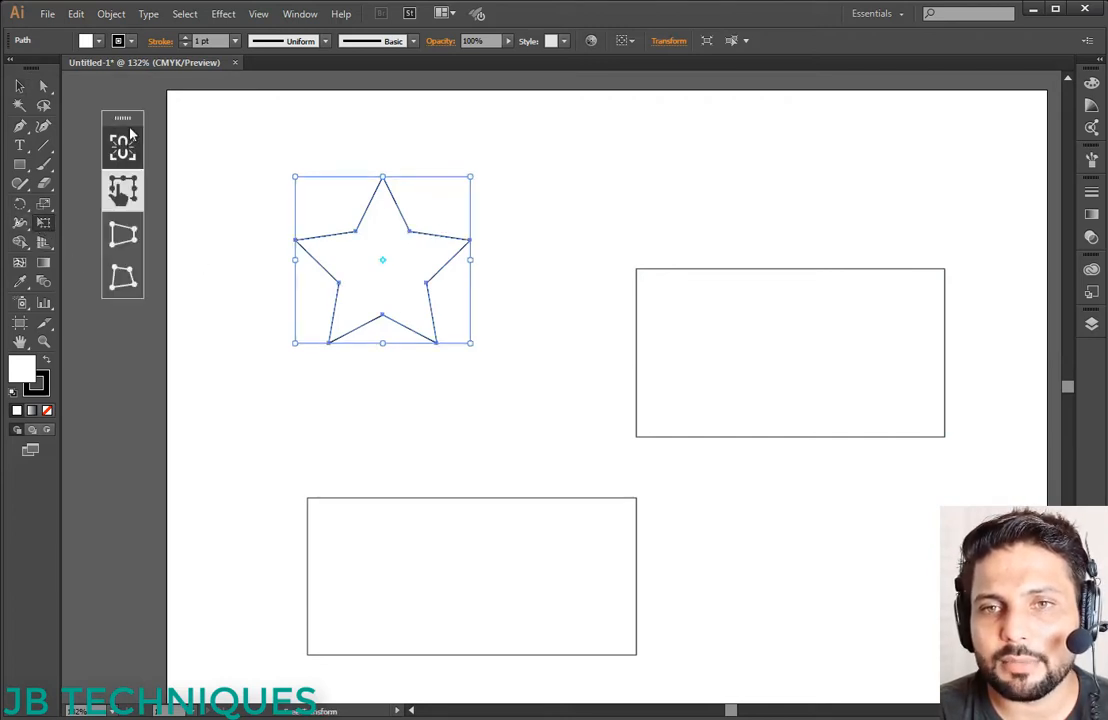
{"action": "mouse_move", "coordinate": [121, 117]}
{"action": "left_mouse_down"}
{"action": "mouse_move", "coordinate": [572, 143]}
{"action": "mouse_move", "coordinate": [360, 173]}
{"action": "mouse_move", "coordinate": [220, 160]}
{"action": "mouse_move", "coordinate": [131, 130]}
{"action": "left_mouse_up"}
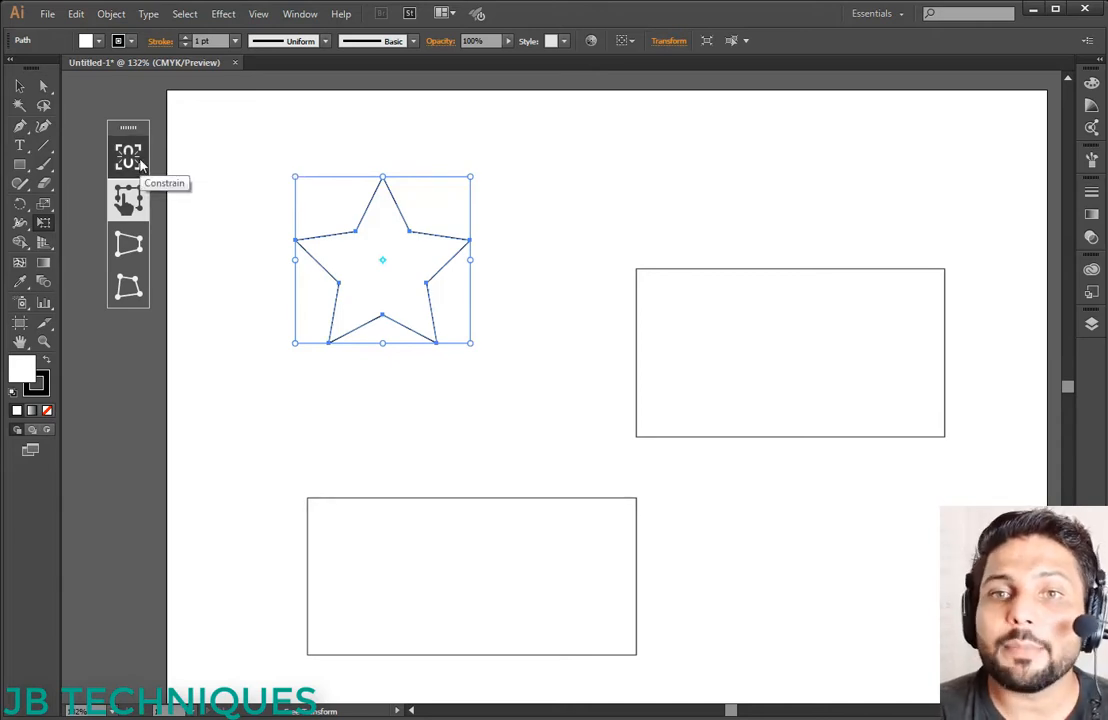
{"action": "left_click", "coordinate": [139, 162]}
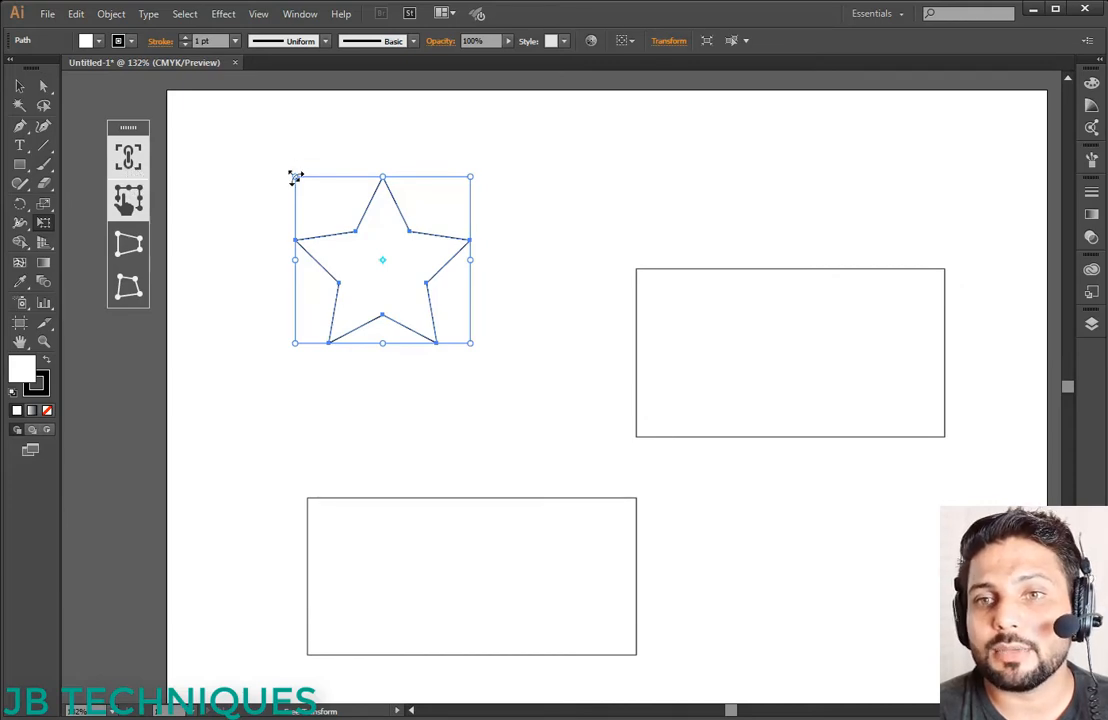
{"action": "left_click_drag", "start_coordinate": [280, 169], "coordinate": [235, 173]}
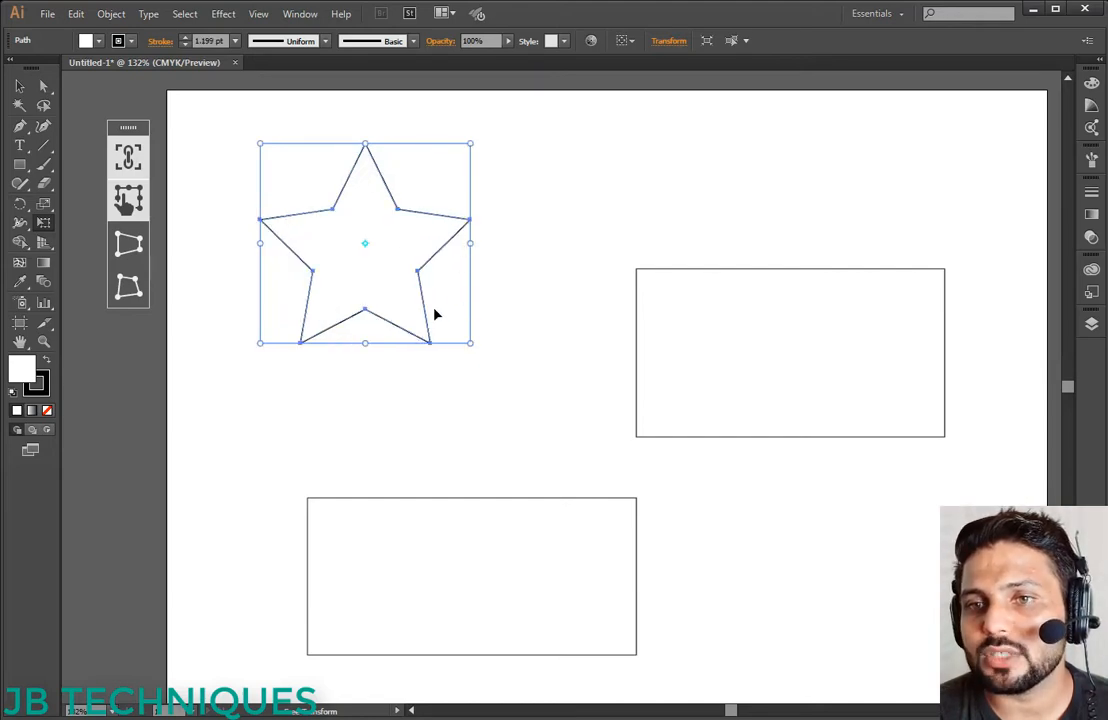
{"action": "left_click_drag", "start_coordinate": [467, 145], "coordinate": [519, 203]}
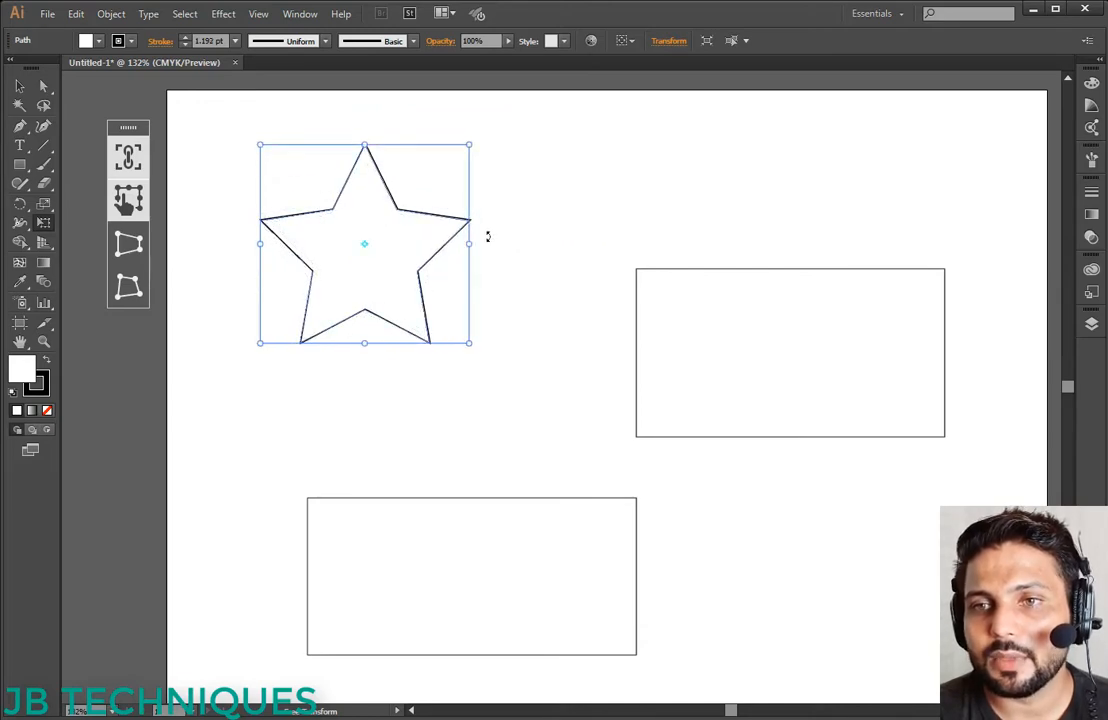
{"action": "mouse_move", "coordinate": [467, 244]}
{"action": "left_mouse_down"}
{"action": "mouse_move", "coordinate": [529, 262]}
{"action": "mouse_move", "coordinate": [628, 255]}
{"action": "mouse_move", "coordinate": [489, 271]}
{"action": "mouse_move", "coordinate": [482, 307]}
{"action": "mouse_move", "coordinate": [507, 119]}
{"action": "mouse_move", "coordinate": [522, 388]}
{"action": "mouse_move", "coordinate": [529, 129]}
{"action": "mouse_move", "coordinate": [532, 256]}
{"action": "mouse_move", "coordinate": [532, 126]}
{"action": "mouse_move", "coordinate": [551, 116]}
{"action": "mouse_move", "coordinate": [551, 319]}
{"action": "mouse_move", "coordinate": [862, 257]}
{"action": "mouse_move", "coordinate": [443, 267]}
{"action": "mouse_move", "coordinate": [824, 245]}
{"action": "mouse_move", "coordinate": [495, 245]}
{"action": "mouse_move", "coordinate": [854, 233]}
{"action": "mouse_move", "coordinate": [466, 253]}
{"action": "left_mouse_up"}
{"action": "mouse_move", "coordinate": [259, 244]}
{"action": "left_mouse_down"}
{"action": "mouse_move", "coordinate": [173, 240]}
{"action": "mouse_move", "coordinate": [269, 241]}
{"action": "mouse_move", "coordinate": [259, 241]}
{"action": "left_mouse_up"}
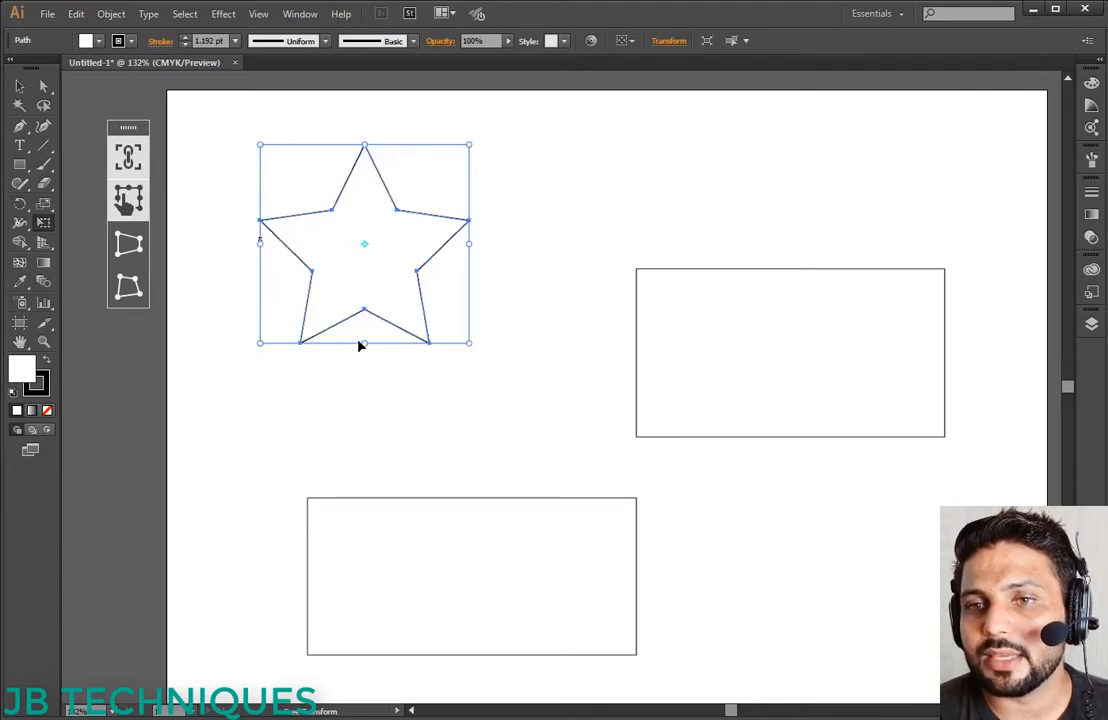
{"action": "left_click_drag", "start_coordinate": [469, 342], "coordinate": [487, 319]}
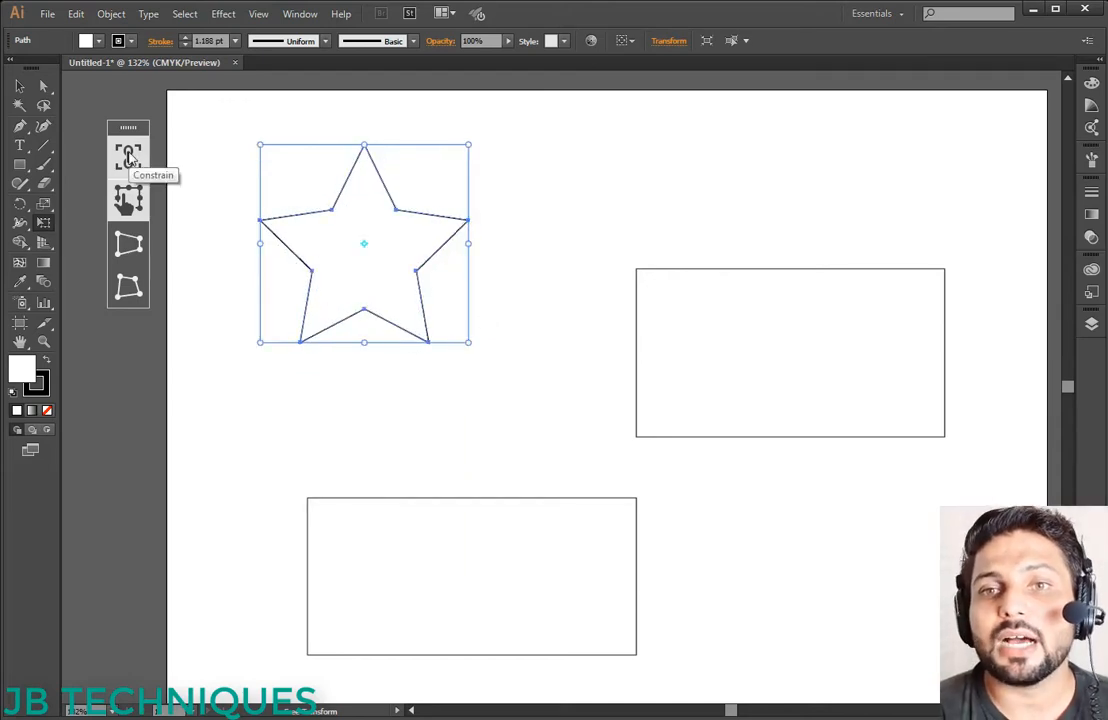
Step: Turn off Constrain, try stretching the star's width far across the artboard, and undo the stretch
{"action": "left_click", "coordinate": [128, 156]}
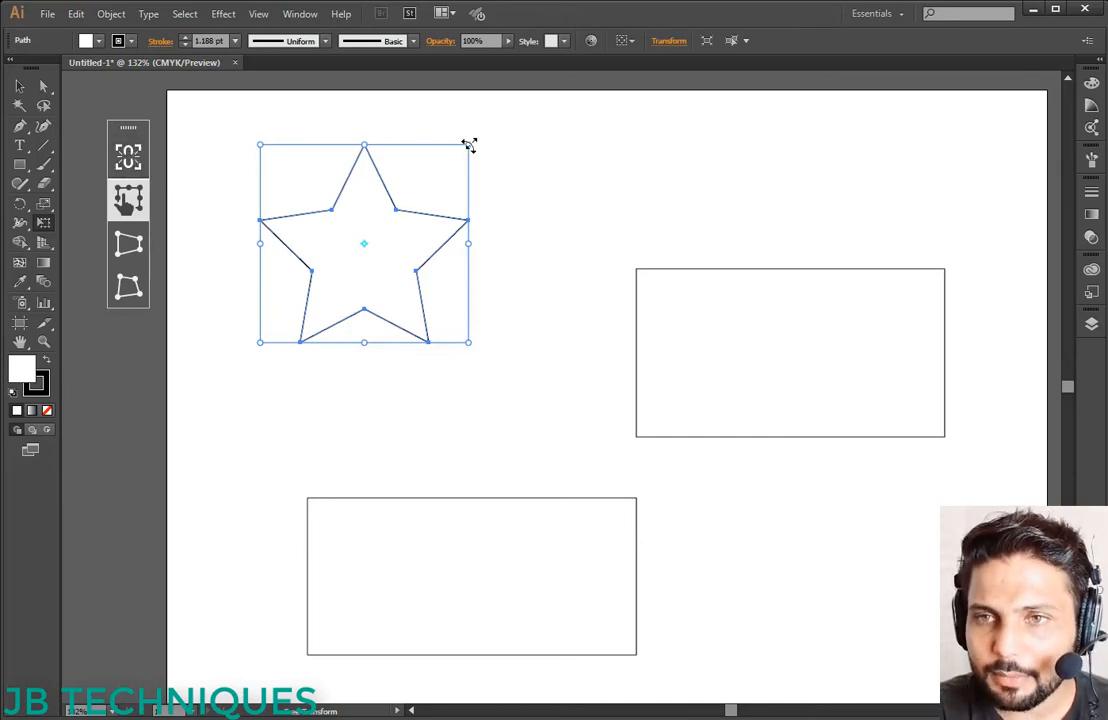
{"action": "left_click_drag", "start_coordinate": [469, 146], "coordinate": [905, 138]}
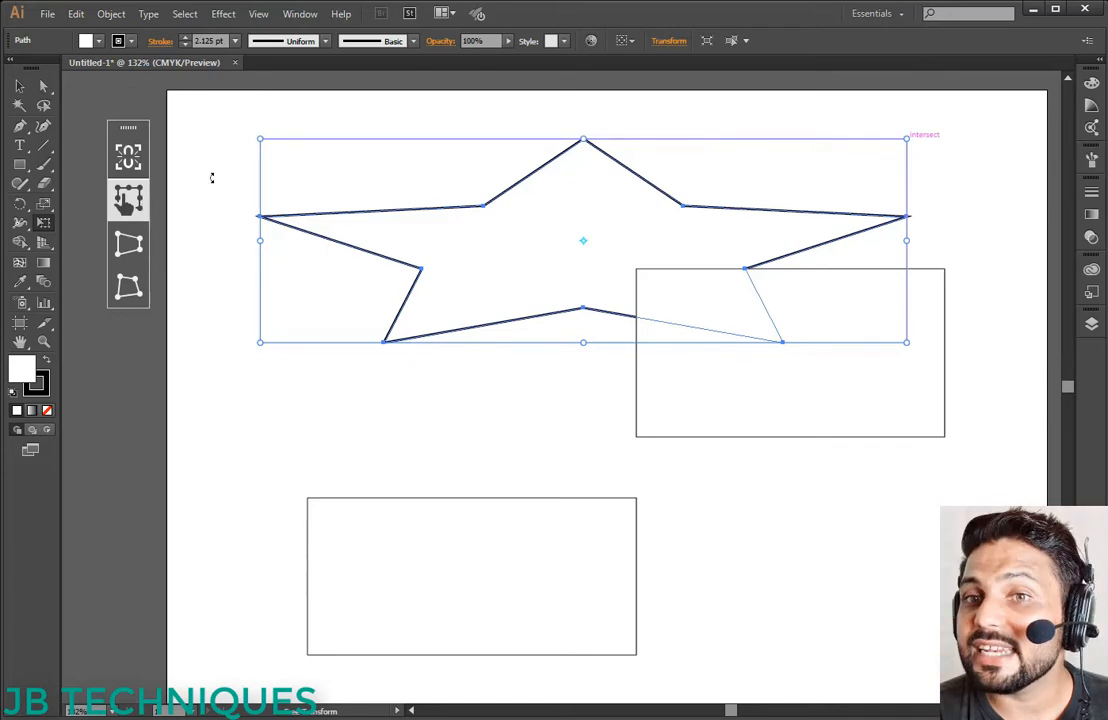
{"action": "key", "text": "ctrl+z"}
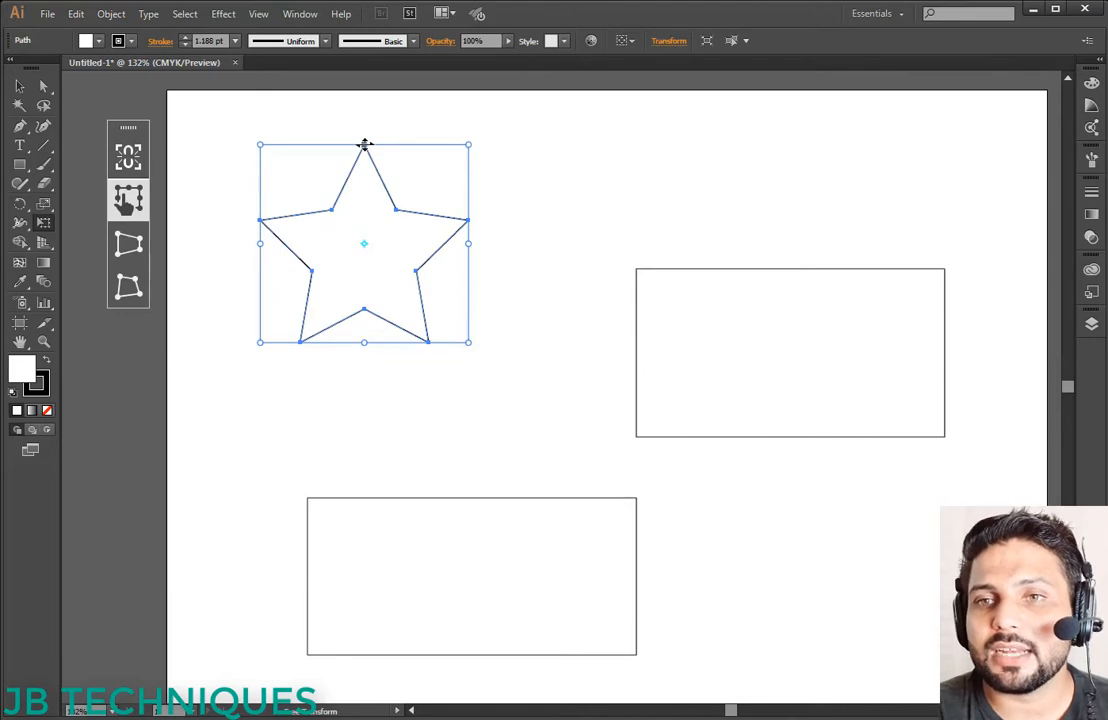
Step: Skew the star's upper part to the right with Free Transform and fill the star with orange
{"action": "left_click_drag", "start_coordinate": [365, 145], "coordinate": [473, 145]}
{"action": "left_click_drag", "start_coordinate": [458, 365], "coordinate": [449, 417]}
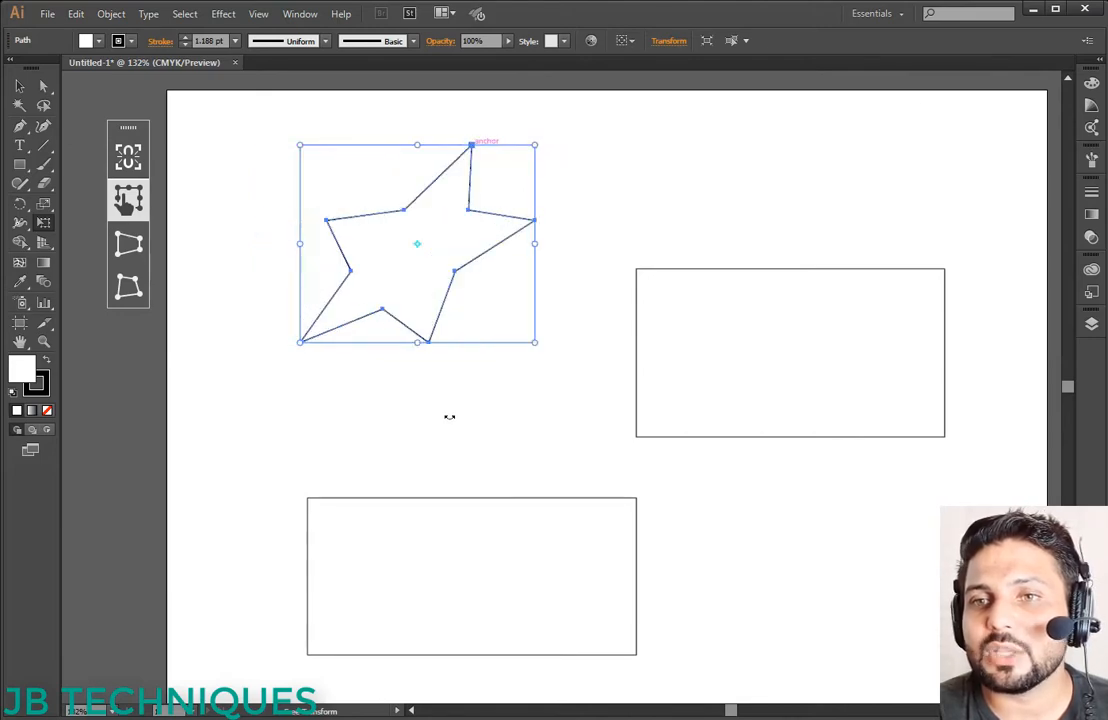
{"action": "left_click", "coordinate": [99, 41]}
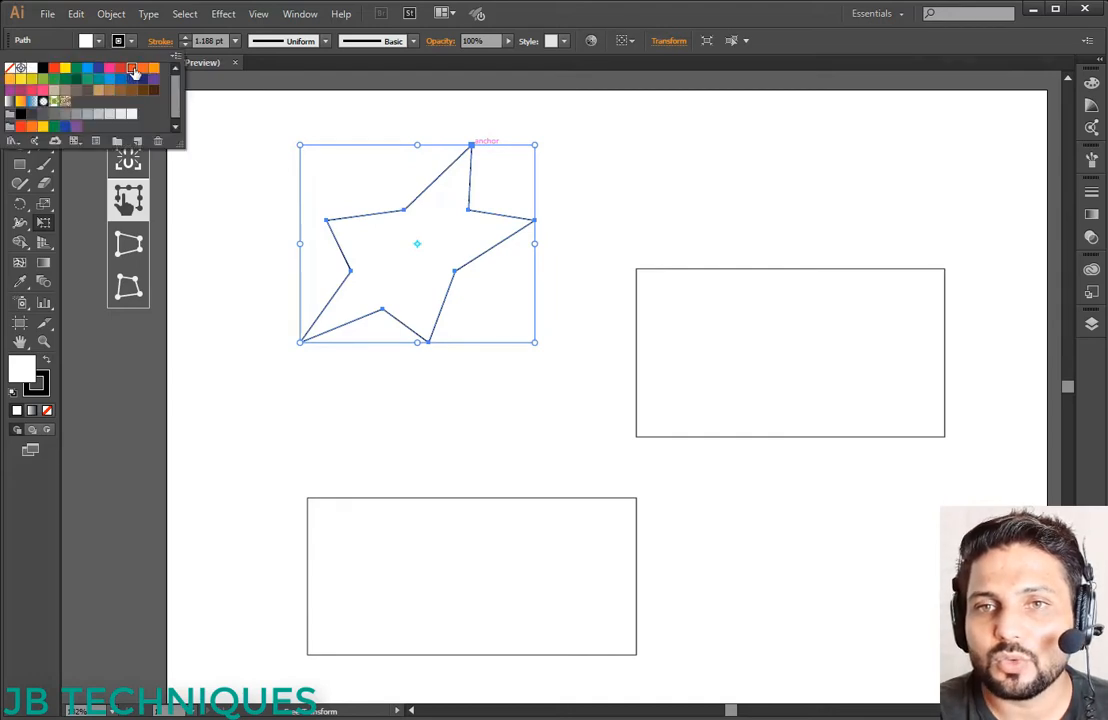
{"action": "left_click", "coordinate": [131, 67]}
{"action": "key", "text": "Escape"}
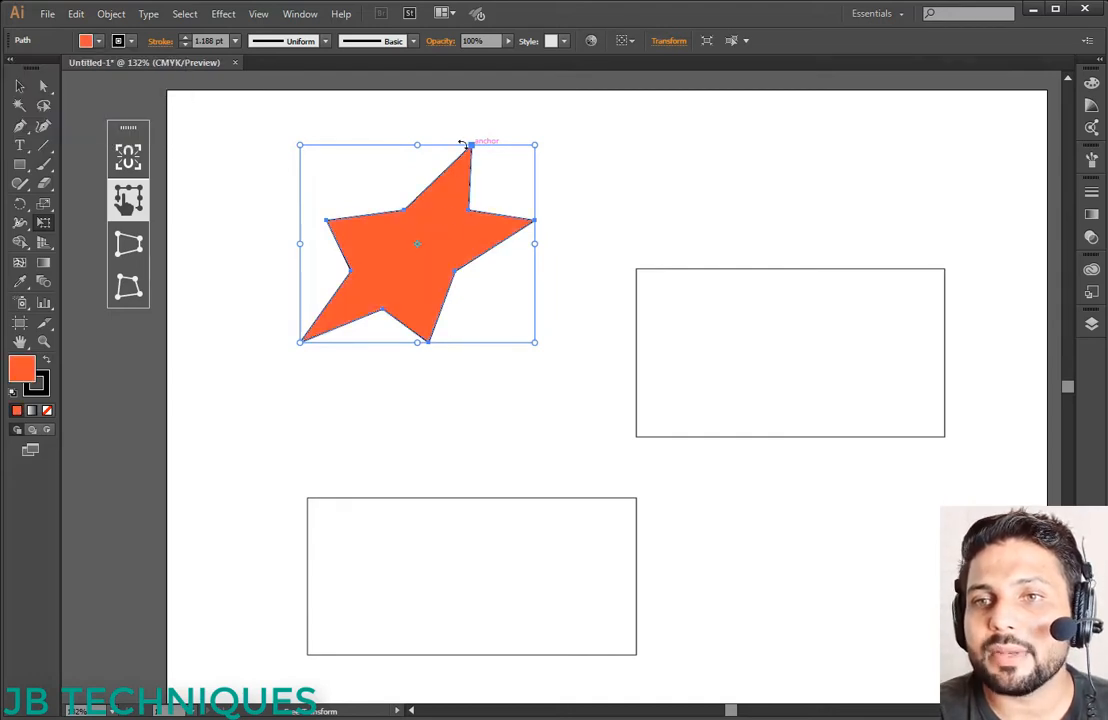
Step: Skew the orange star's top to the left and its right side downward, repositioning it in the artboard's upper-left area
{"action": "left_click_drag", "start_coordinate": [418, 140], "coordinate": [203, 141]}
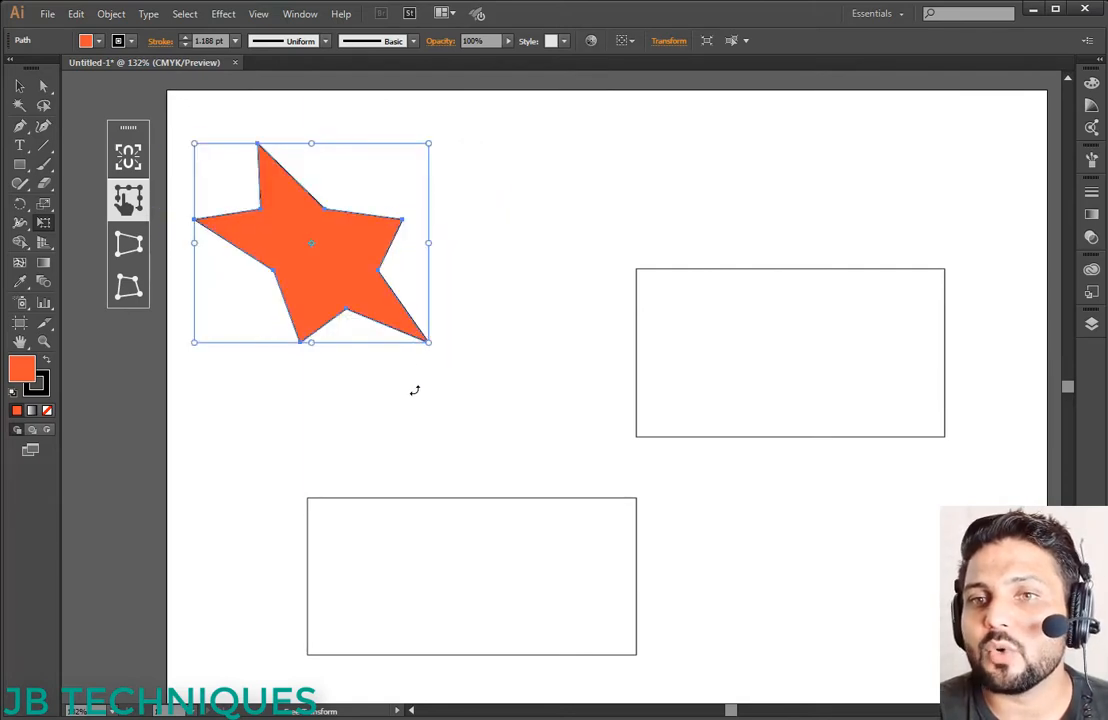
{"action": "left_click_drag", "start_coordinate": [368, 281], "coordinate": [445, 260]}
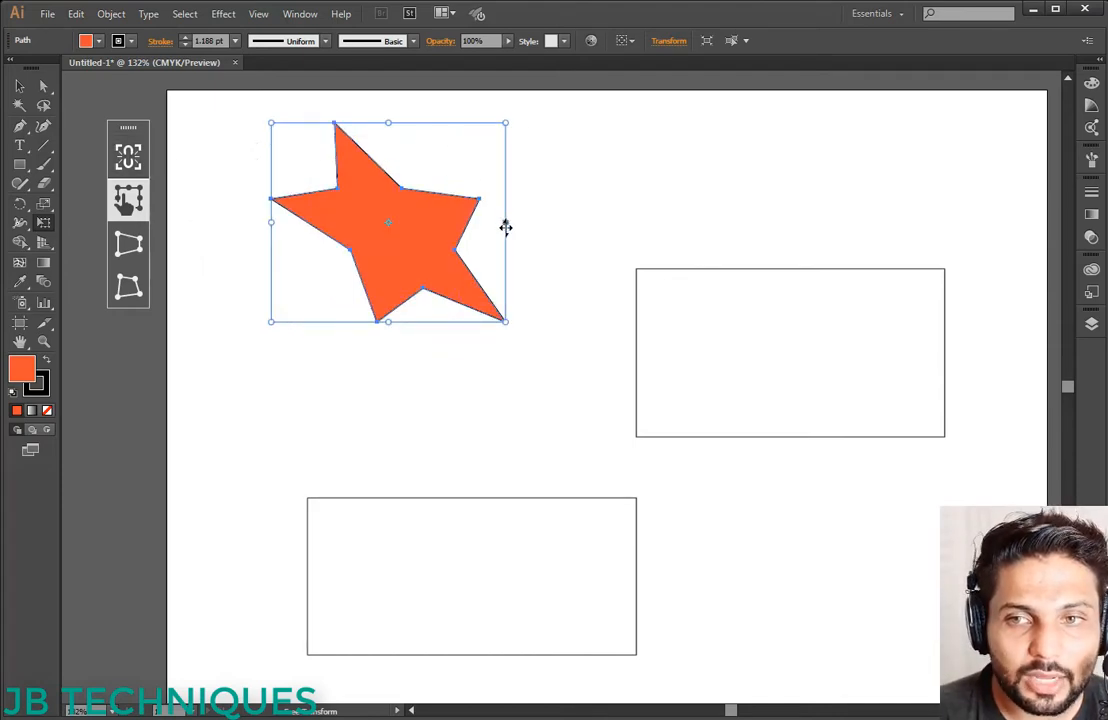
{"action": "left_click_drag", "start_coordinate": [504, 223], "coordinate": [488, 315]}
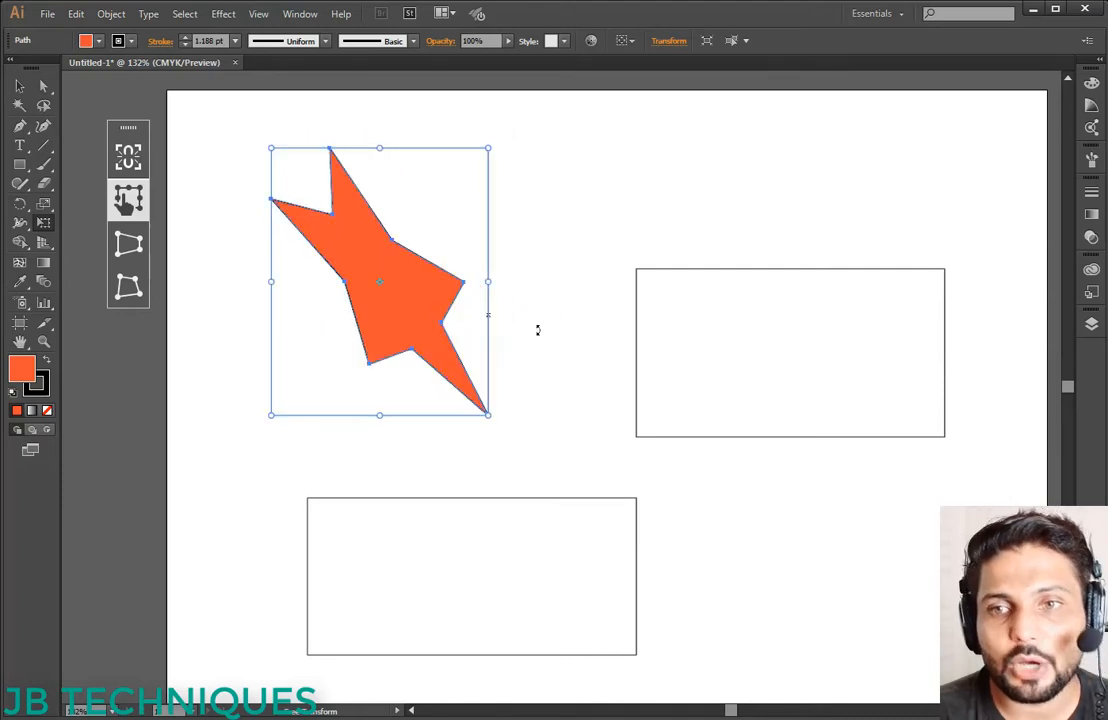
{"action": "left_click_drag", "start_coordinate": [410, 306], "coordinate": [455, 265]}
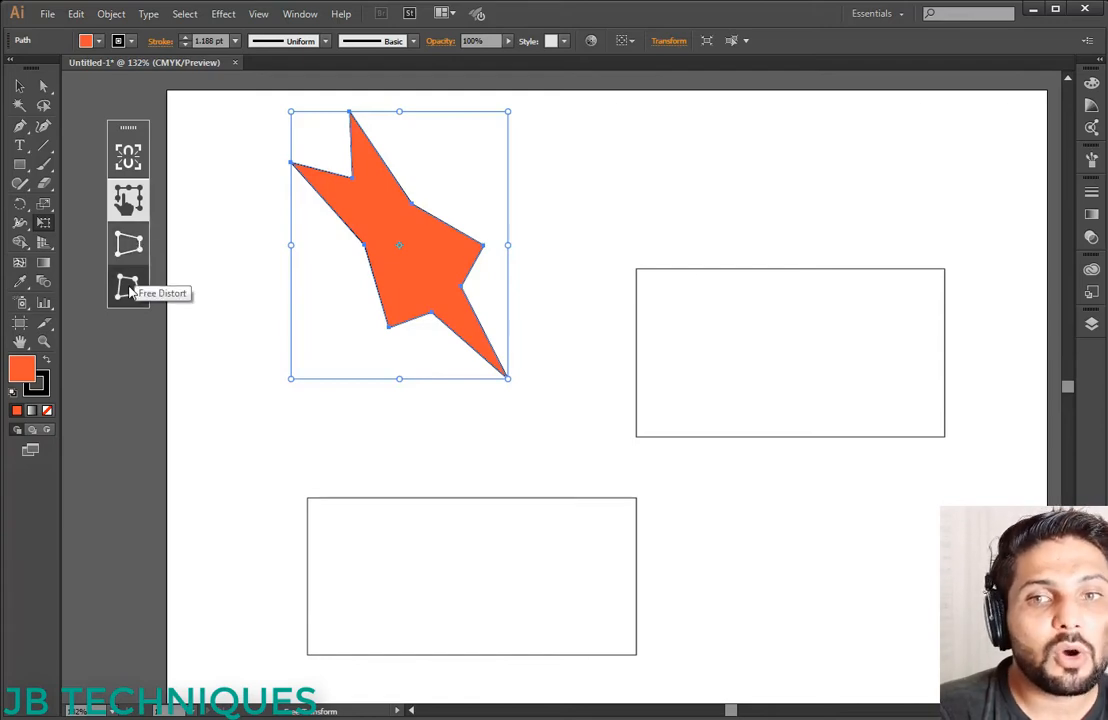
{"action": "left_click_drag", "start_coordinate": [386, 277], "coordinate": [327, 268]}
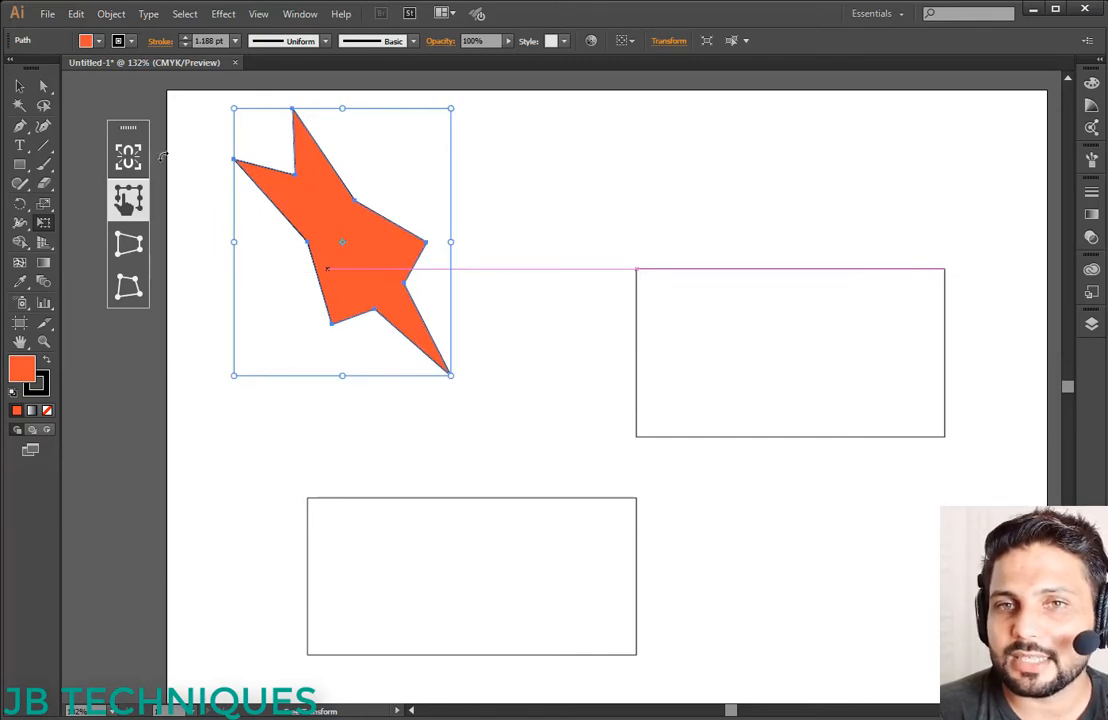
Step: Move the right-hand rectangle up slightly and perspective-distort it into a trapezoid with its top edge wider than its bottom edge
{"action": "left_click", "coordinate": [19, 90]}
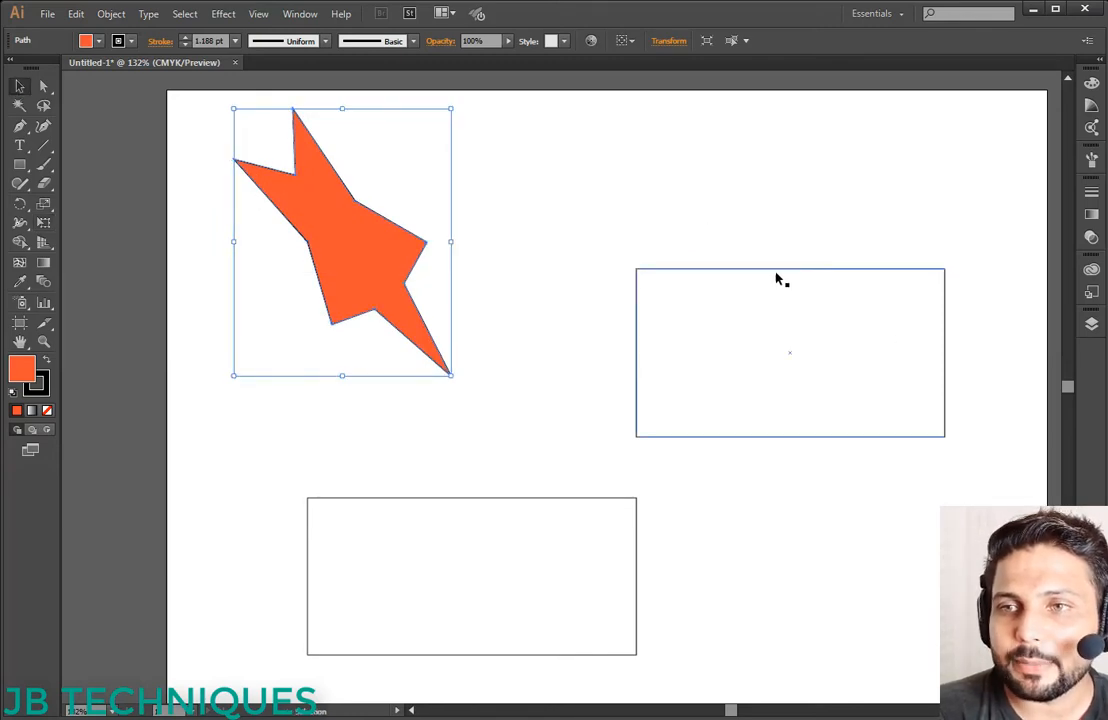
{"action": "left_click_drag", "start_coordinate": [775, 273], "coordinate": [763, 218]}
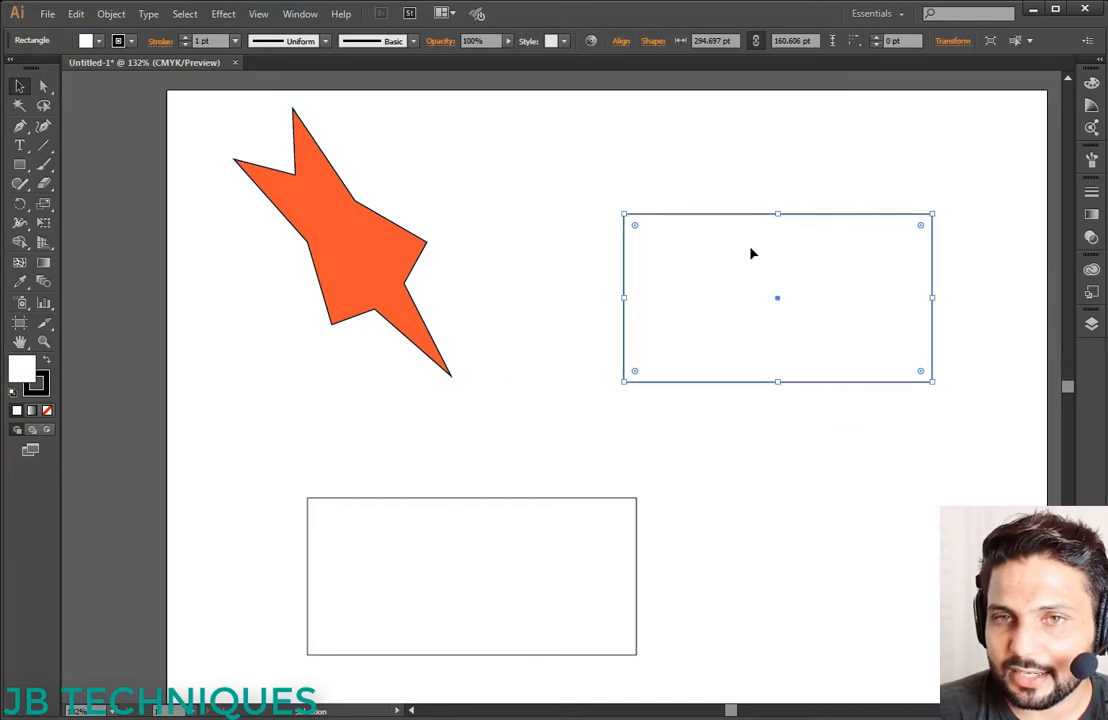
{"action": "left_click", "coordinate": [43, 222]}
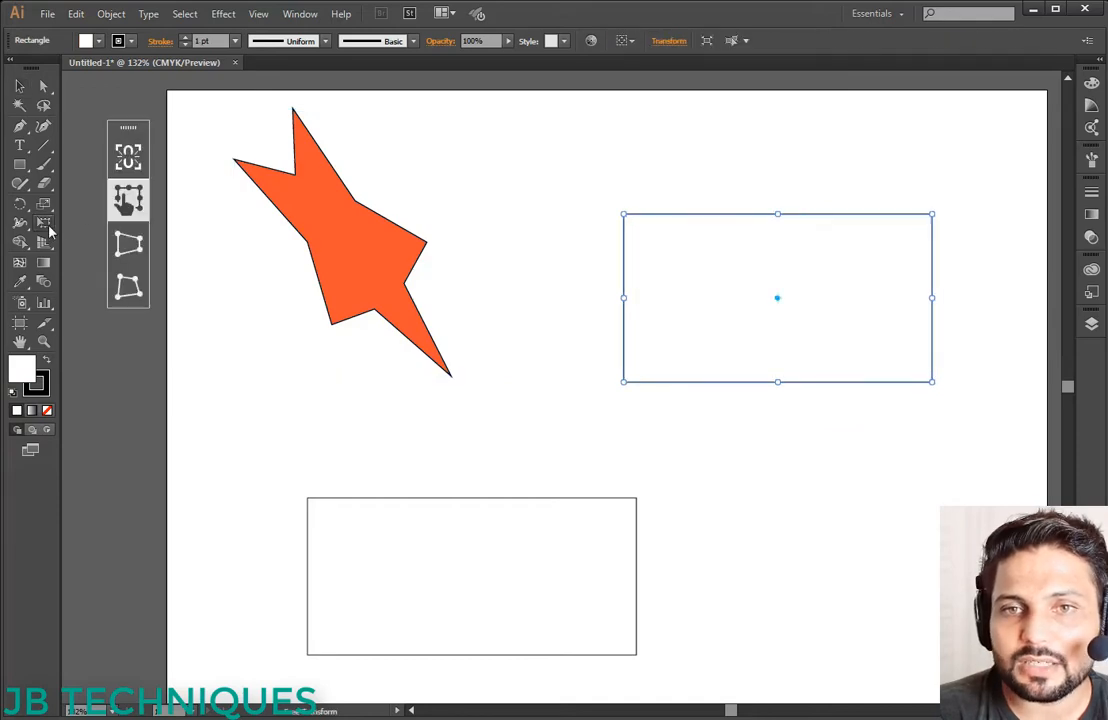
{"action": "left_click", "coordinate": [127, 245]}
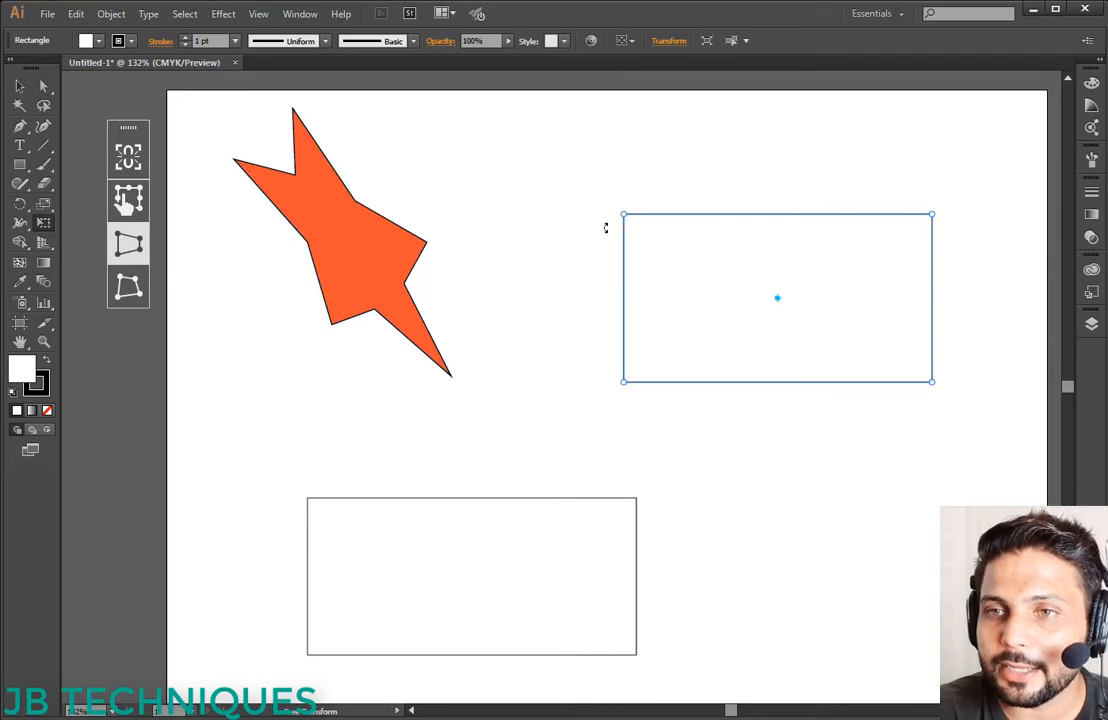
{"action": "left_click_drag", "start_coordinate": [624, 215], "coordinate": [689, 214]}
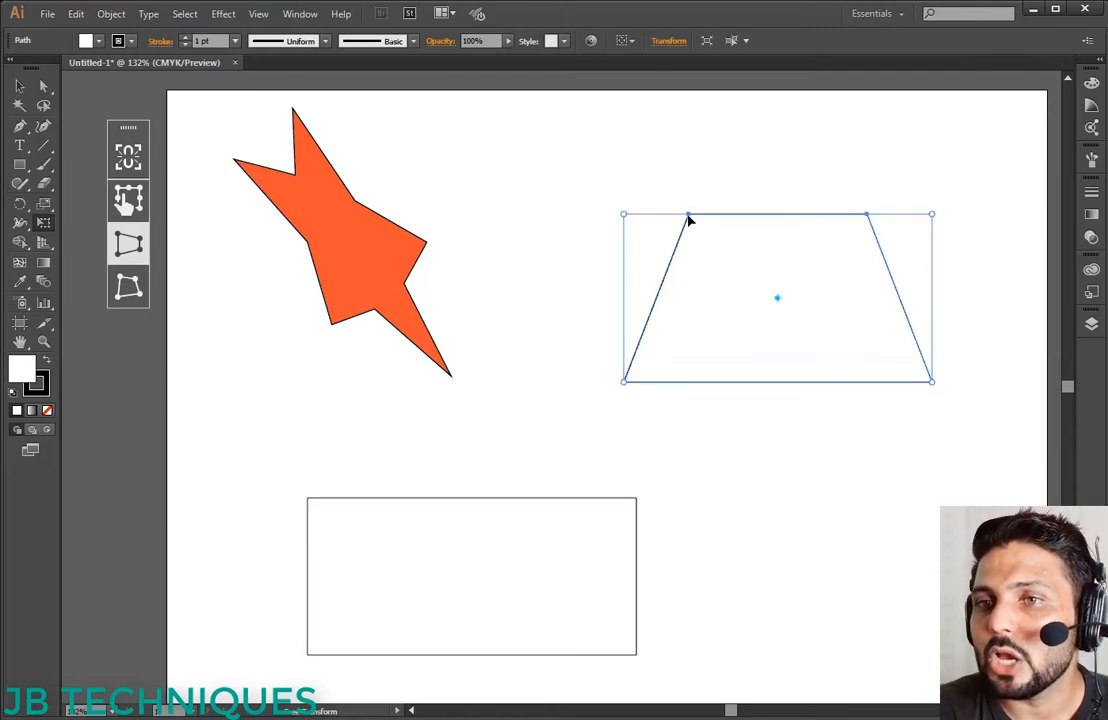
{"action": "left_click_drag", "start_coordinate": [623, 217], "coordinate": [341, 210]}
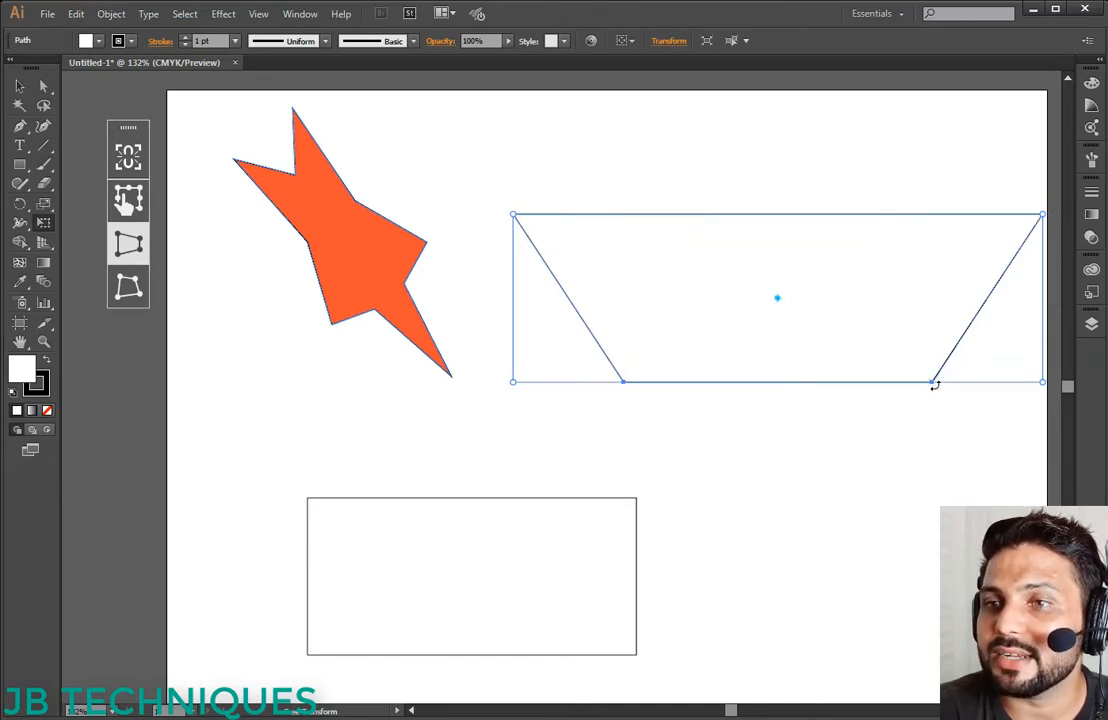
Step: Tilt the trapezoid slightly clockwise, shifted a little left, and perspective-distort it further from its lower-right corner
{"action": "left_click_drag", "start_coordinate": [931, 385], "coordinate": [870, 388]}
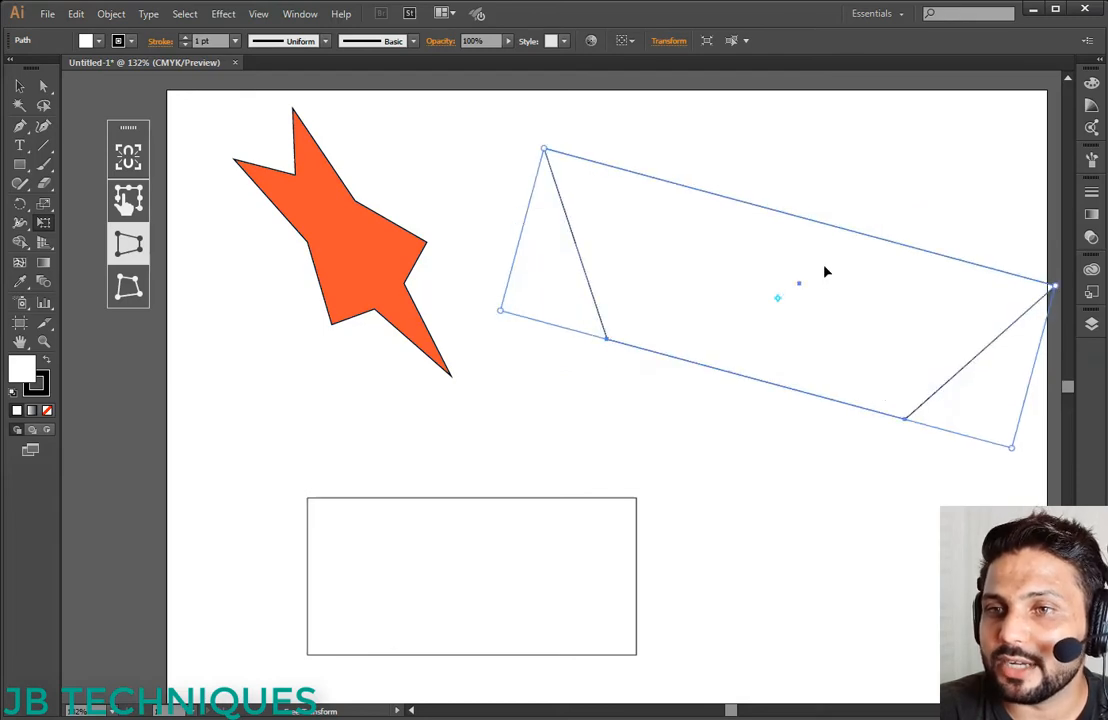
{"action": "left_click_drag", "start_coordinate": [826, 272], "coordinate": [775, 266]}
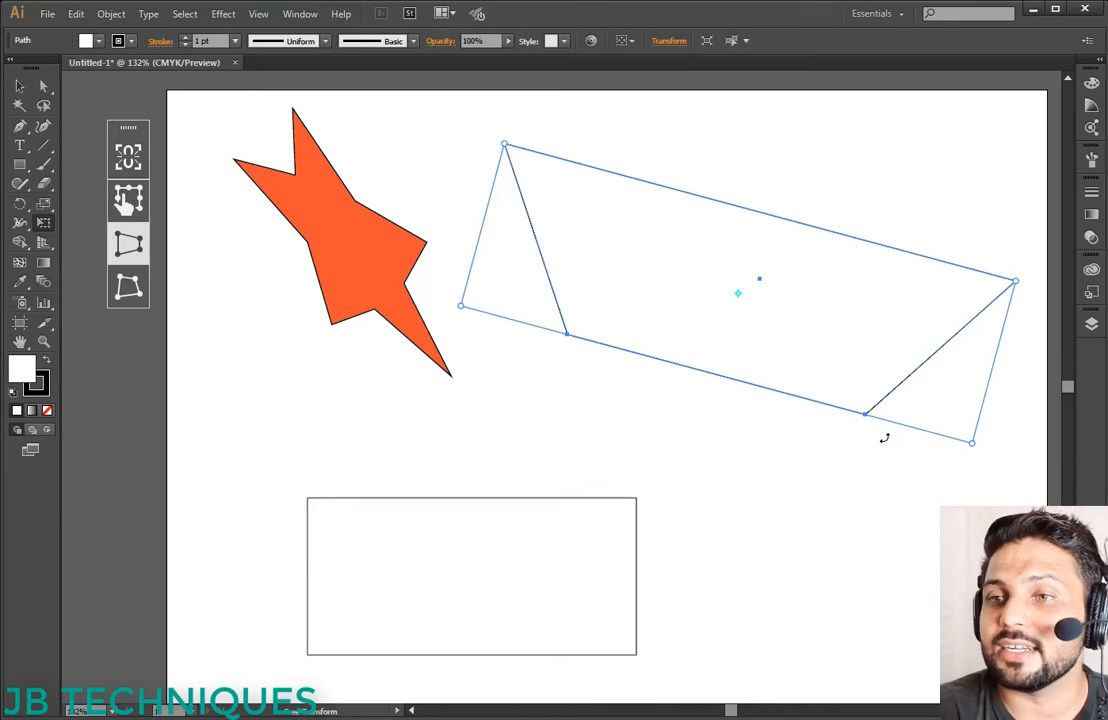
{"action": "left_click_drag", "start_coordinate": [884, 438], "coordinate": [840, 367]}
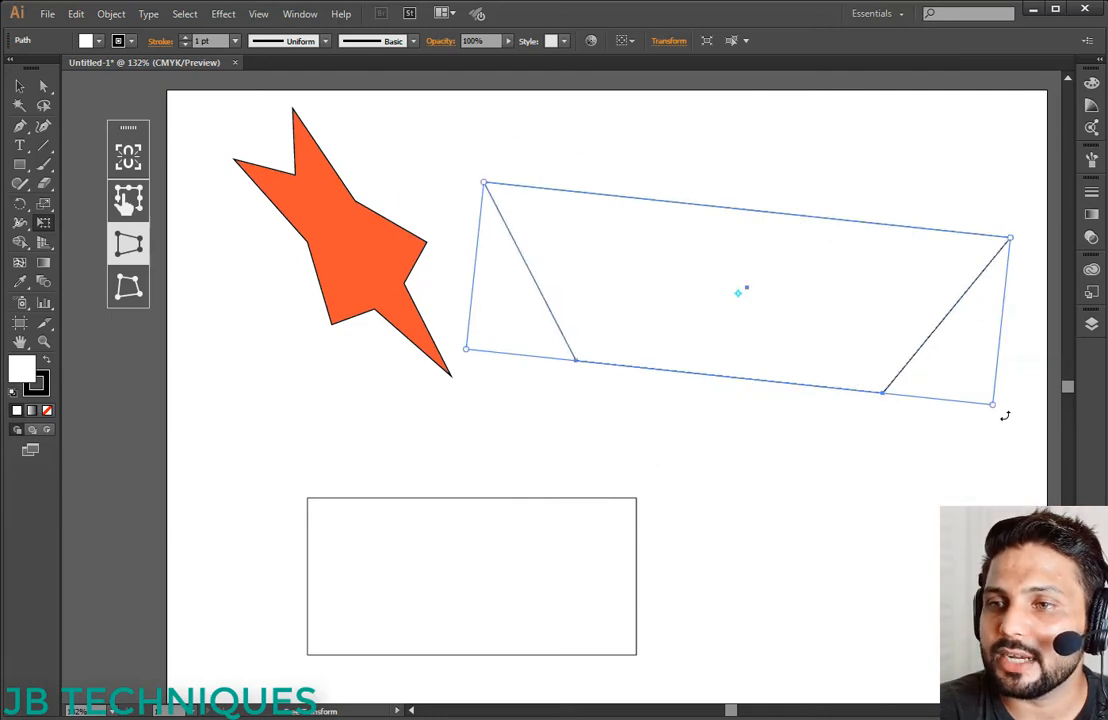
{"action": "left_click_drag", "start_coordinate": [996, 412], "coordinate": [971, 362]}
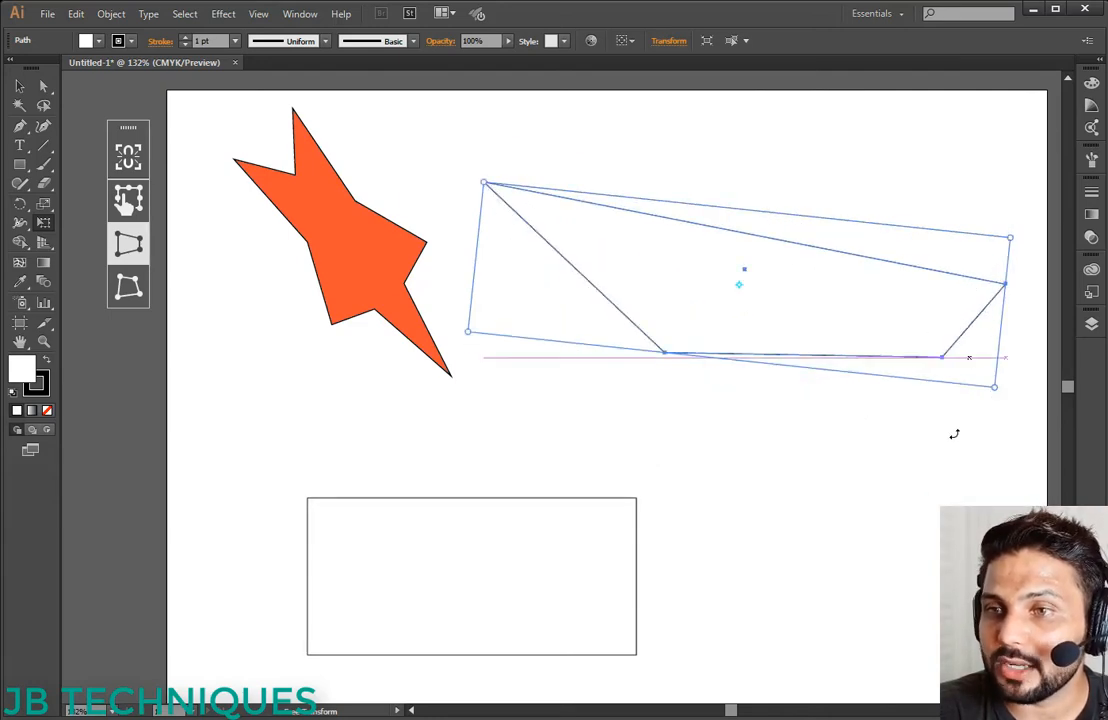
Step: Move the distorted trapezoid up and left toward the star, and move the lower rectangle up and right beneath it
{"action": "left_click_drag", "start_coordinate": [834, 343], "coordinate": [800, 305]}
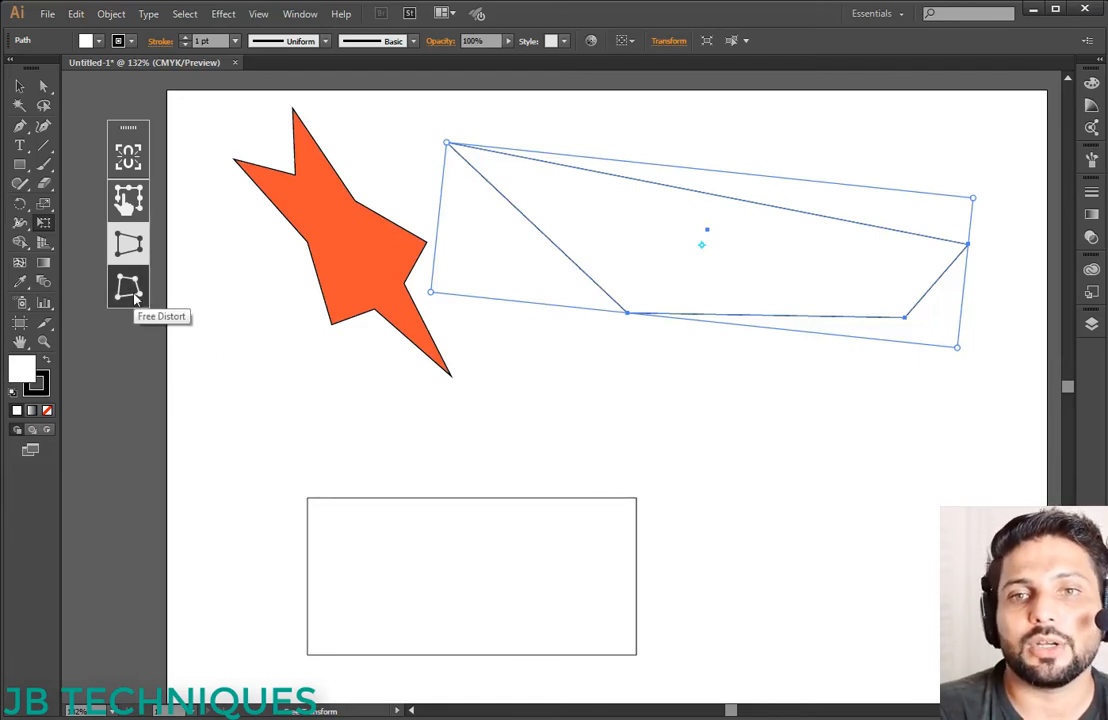
{"action": "left_click", "coordinate": [130, 289]}
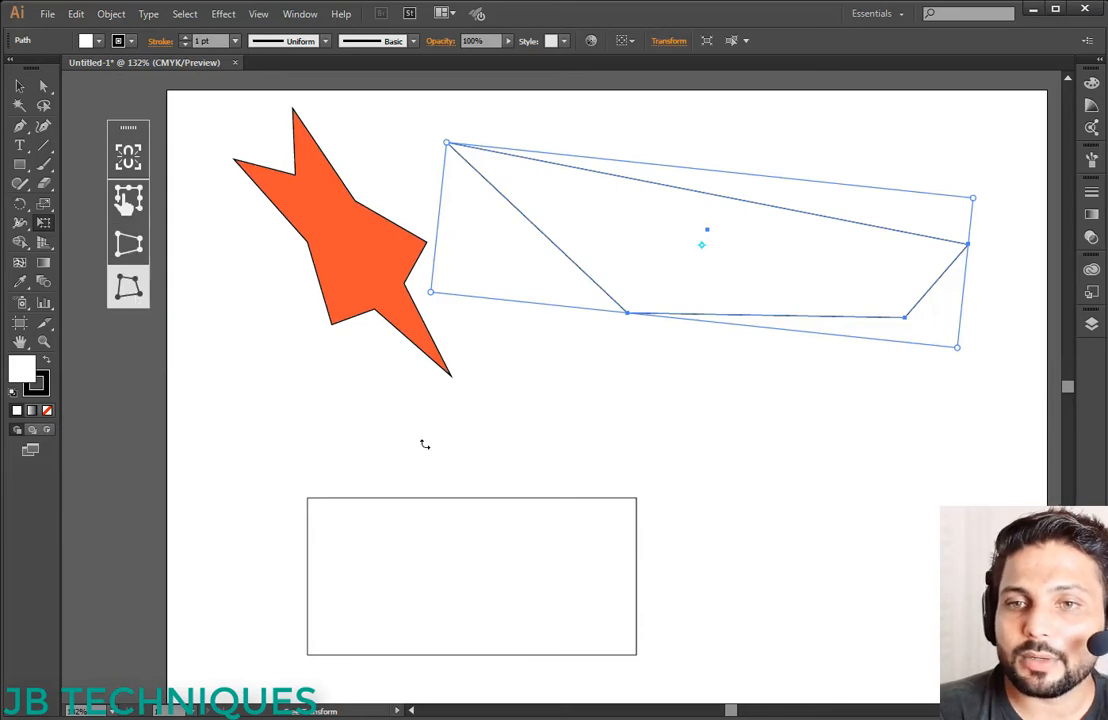
{"action": "left_click", "coordinate": [20, 86]}
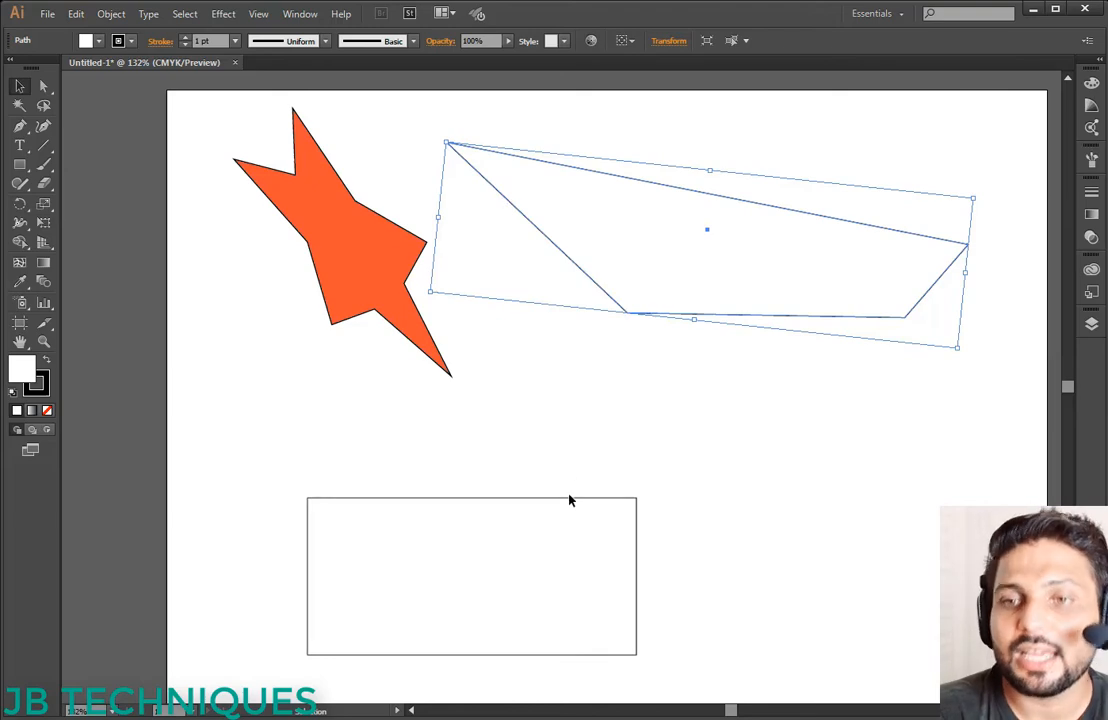
{"action": "left_click_drag", "start_coordinate": [556, 505], "coordinate": [641, 452]}
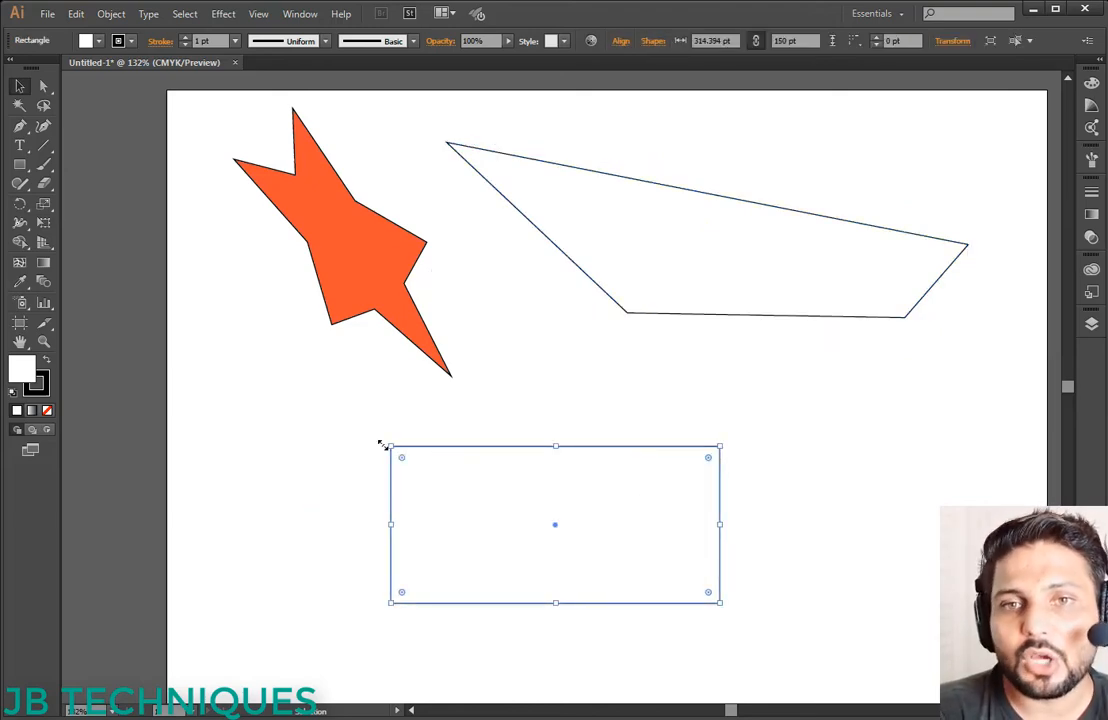
Step: Free-distort the lower rectangle by pulling its upper-left and lower-right corners inward into a narrow slanted quadrilateral, shifting the shape slightly down
{"action": "left_click", "coordinate": [43, 224]}
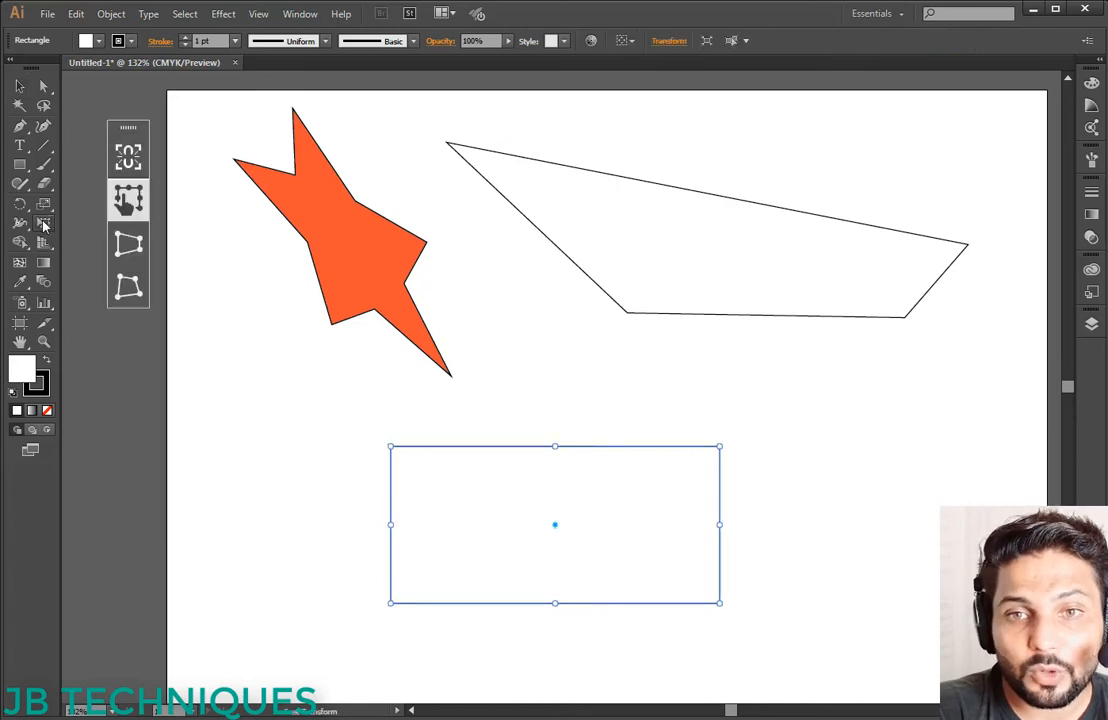
{"action": "left_click", "coordinate": [134, 292]}
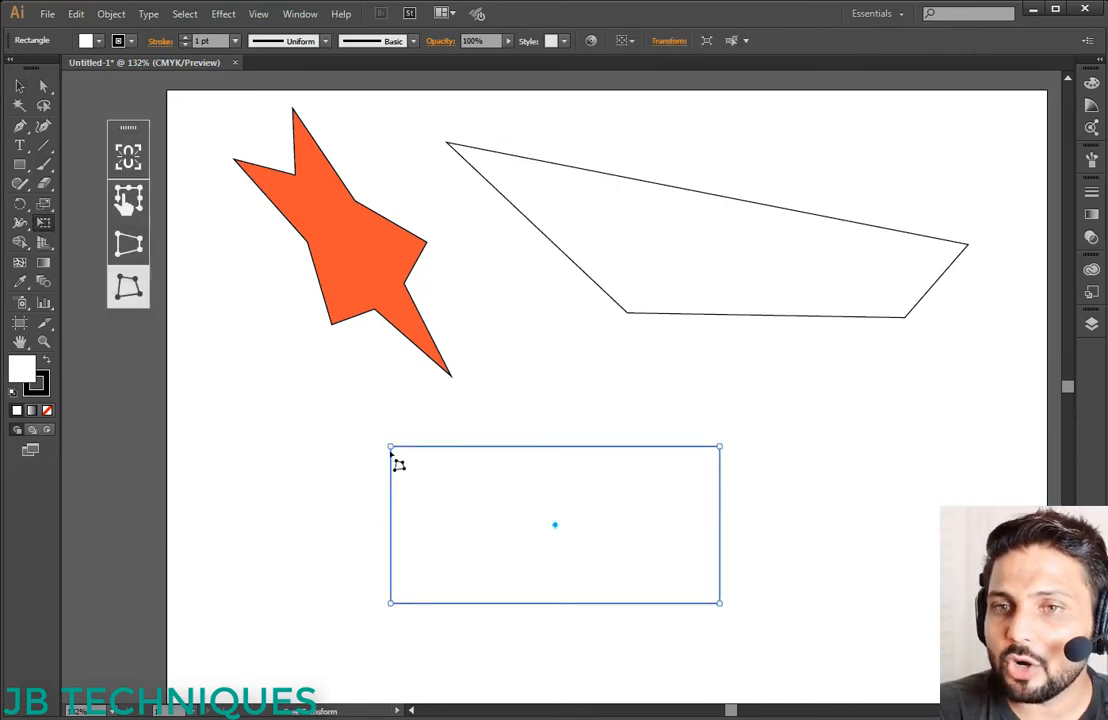
{"action": "left_click_drag", "start_coordinate": [391, 452], "coordinate": [491, 350]}
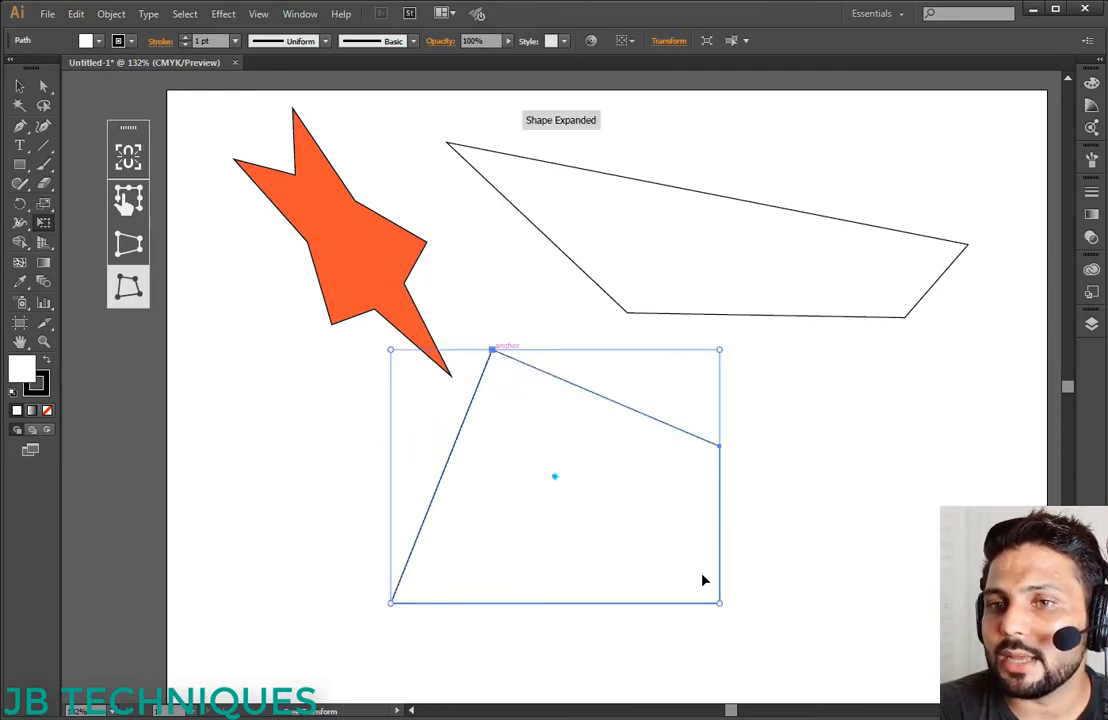
{"action": "left_click_drag", "start_coordinate": [720, 602], "coordinate": [579, 461]}
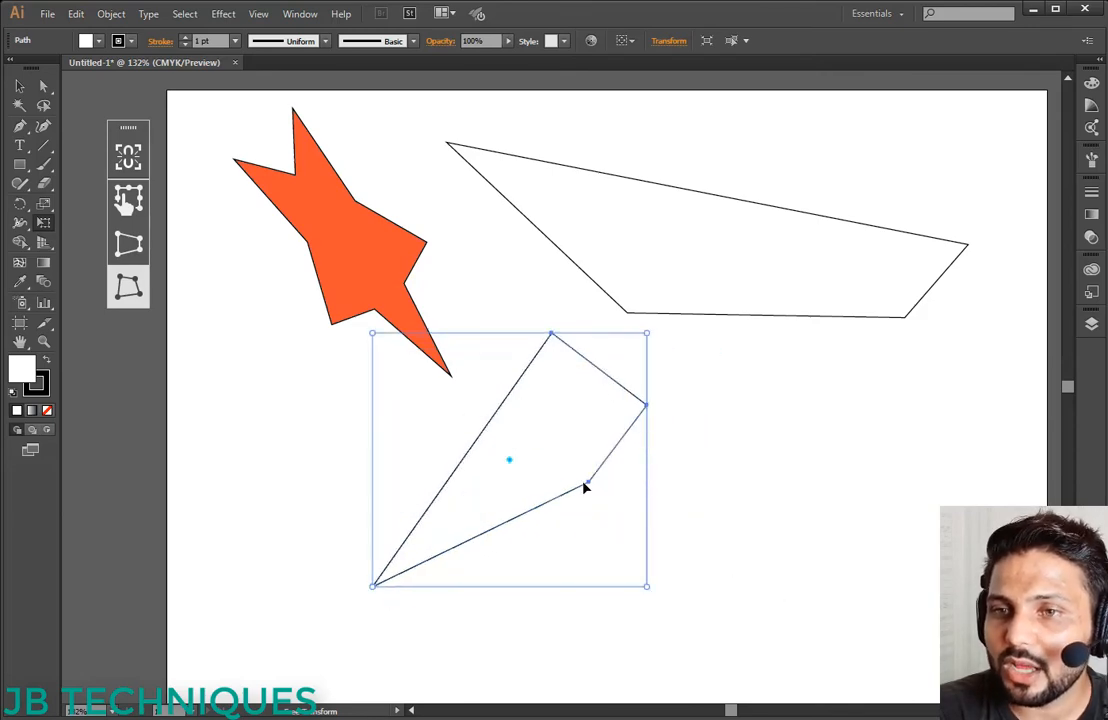
{"action": "left_click_drag", "start_coordinate": [590, 487], "coordinate": [577, 527]}
{"action": "left_click_drag", "start_coordinate": [636, 632], "coordinate": [556, 526]}
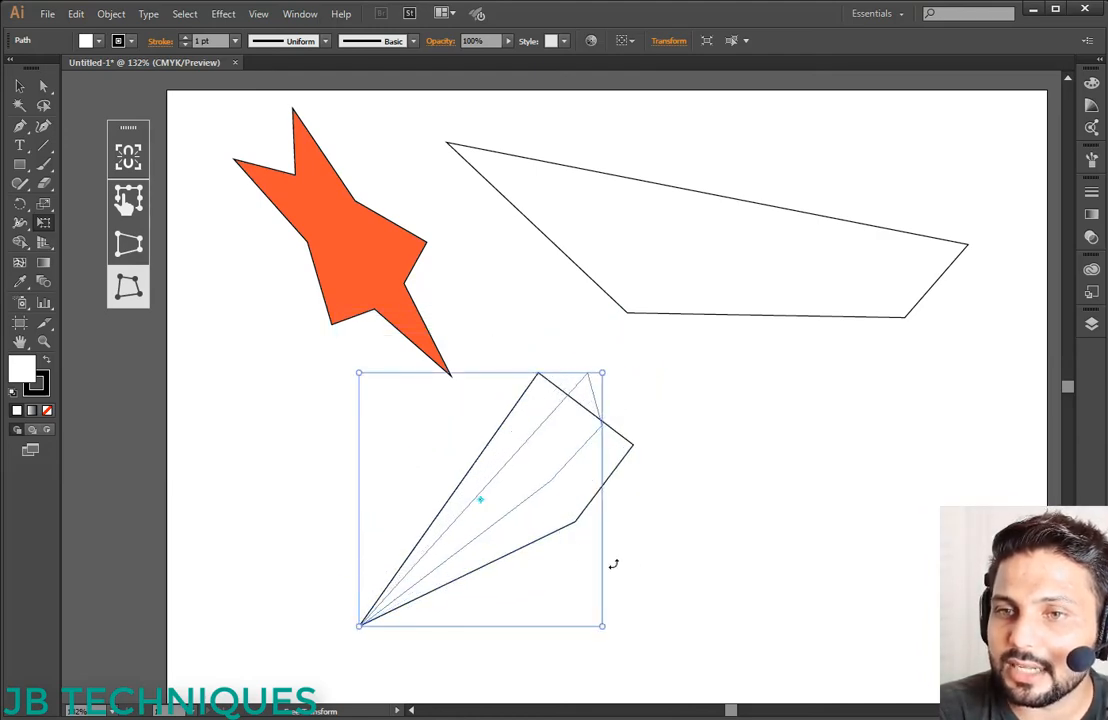